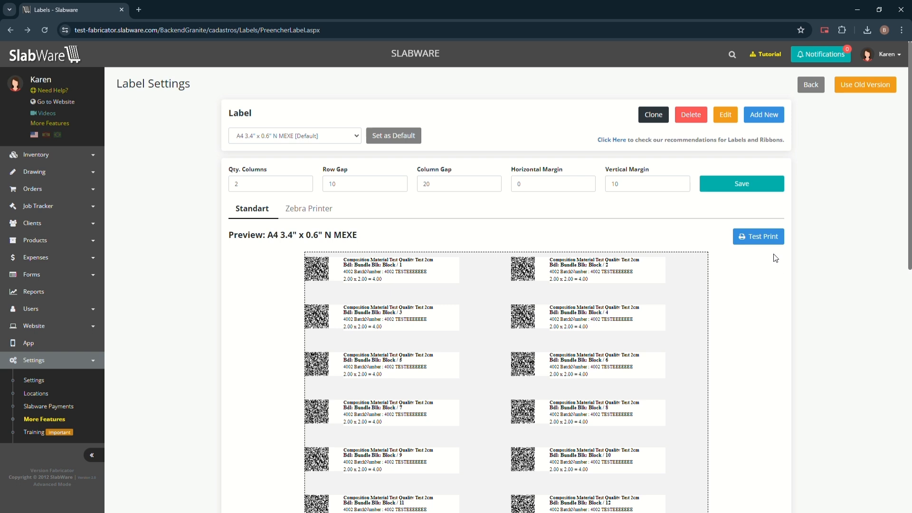
Step: Create a new label named "Label" with the Zebra option off
left_click(767, 116)
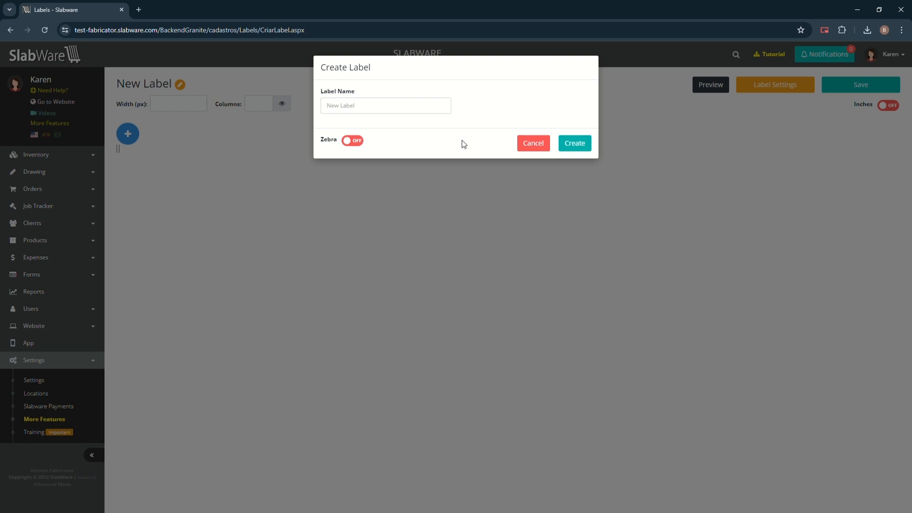
left_click(430, 115)
type("Label")
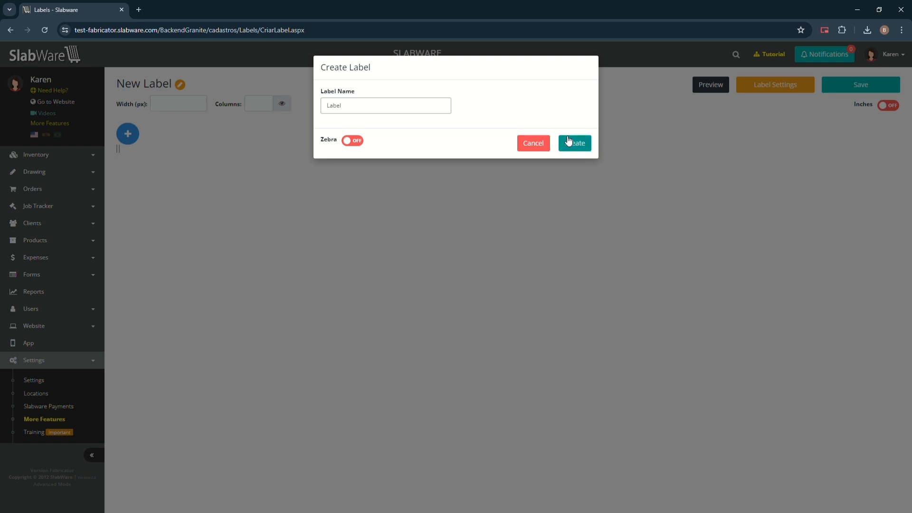
left_click(353, 143)
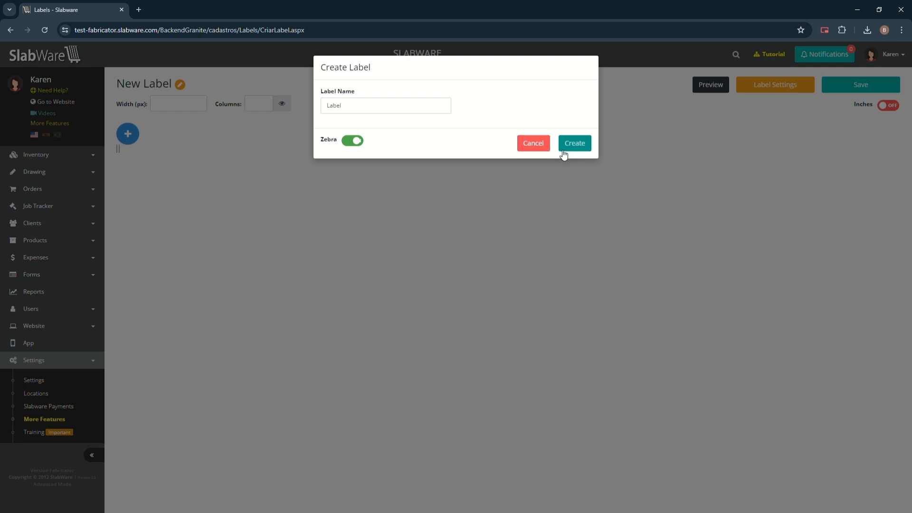
left_click(354, 142)
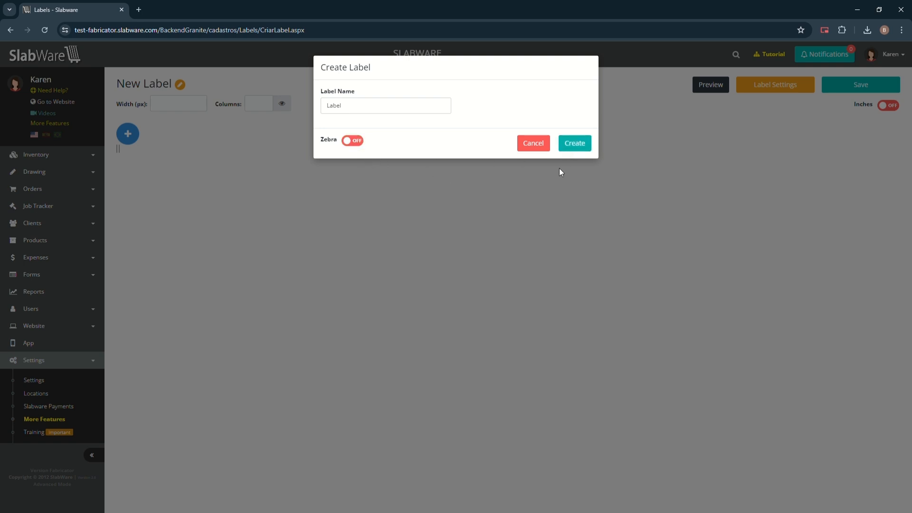
left_click(586, 144)
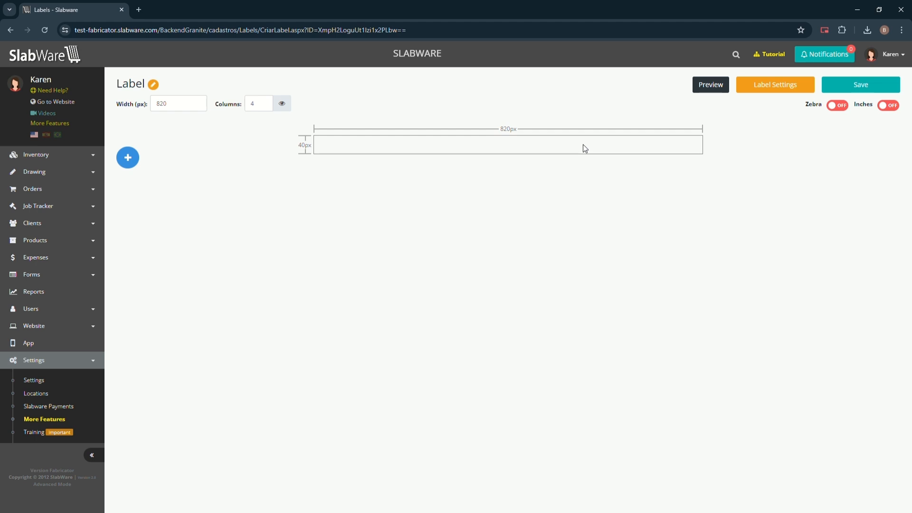
Step: Set the new label's width to 420 px after checking its preview
left_click(710, 89)
left_click(413, 198)
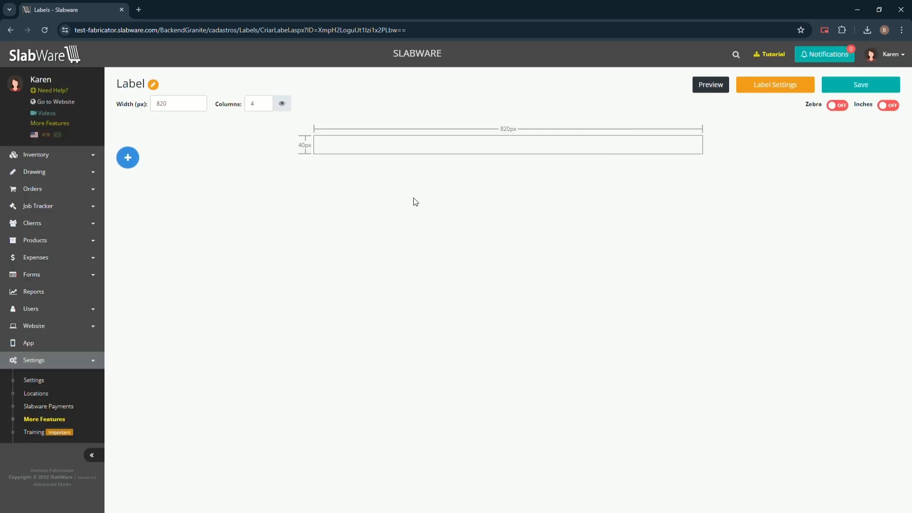
left_click(187, 110)
double_click(187, 110)
type("420")
left_click(260, 125)
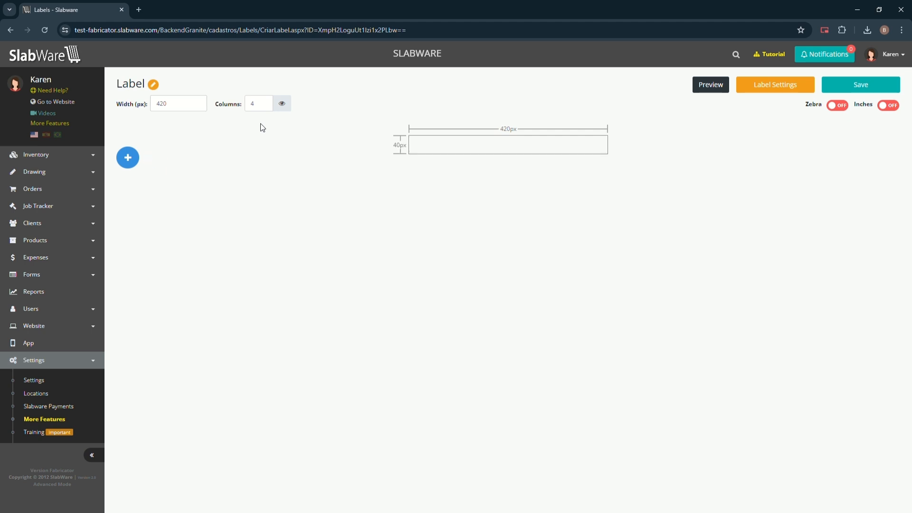
Step: Show the column guides on the label with the column count at 4
left_click(282, 106)
left_click(262, 101)
left_click(264, 102)
left_click(264, 107)
left_click(264, 107)
Step: Start a new label cell of type Bundle with QRCode as its field
left_click(128, 158)
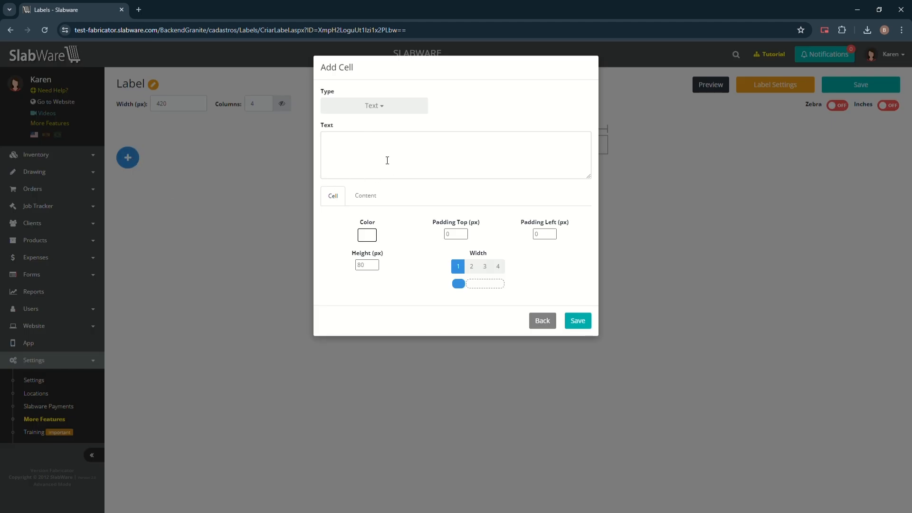
left_click(394, 110)
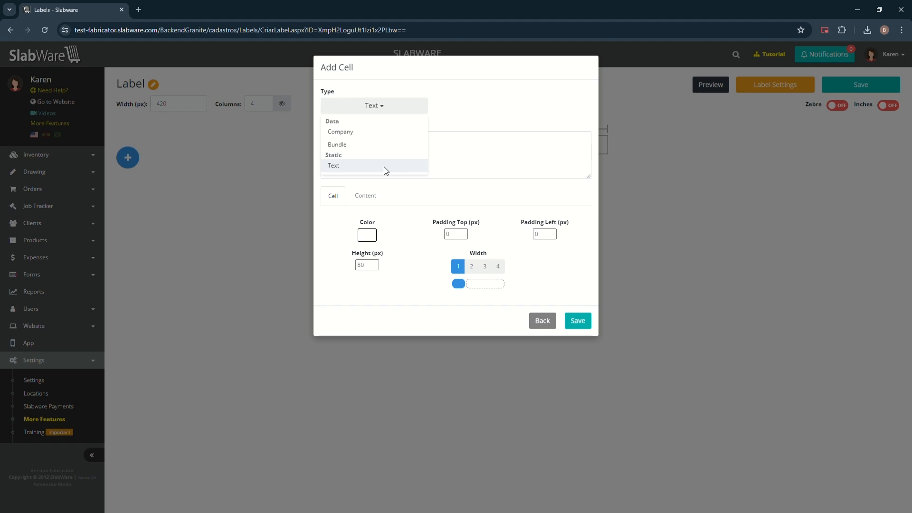
left_click(383, 145)
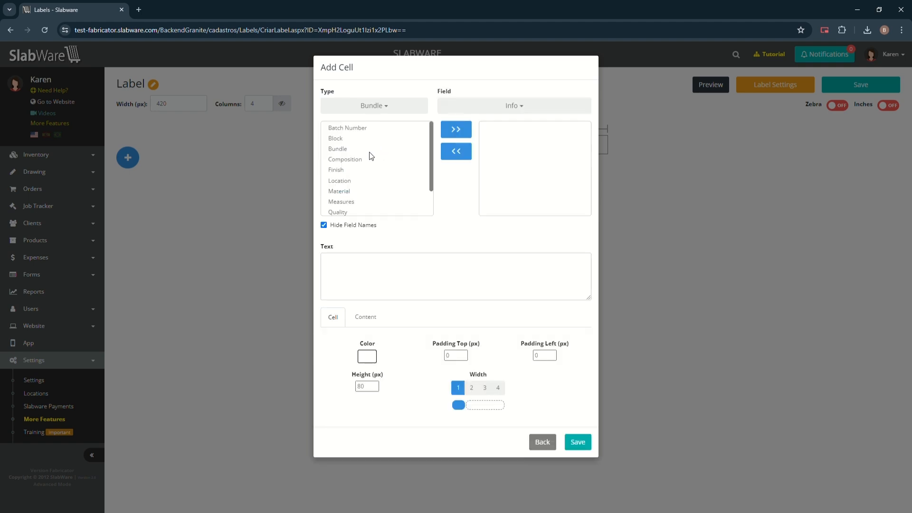
scroll(376, 157, "down", 2)
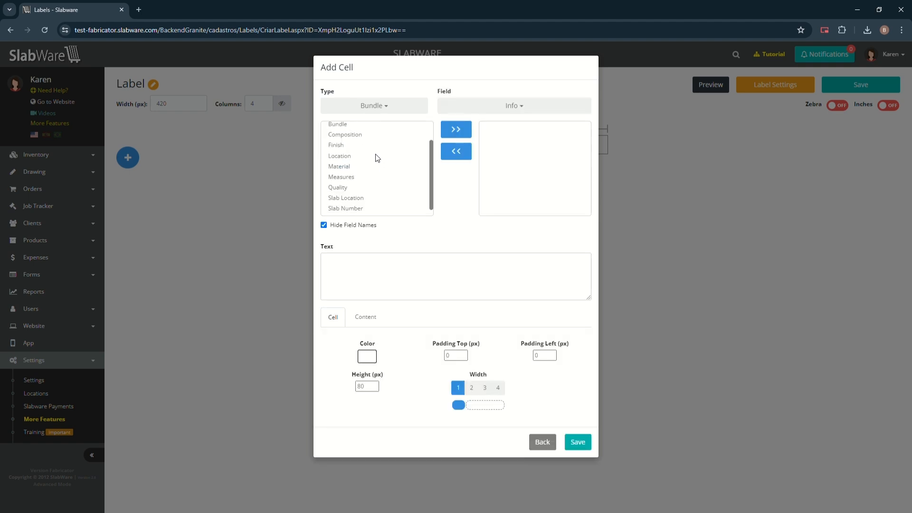
scroll(378, 158, "up", 2)
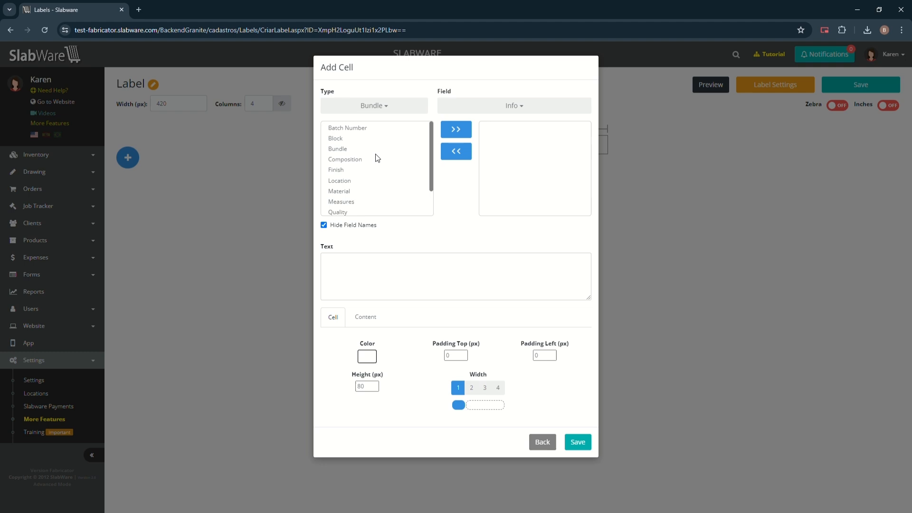
left_click(455, 109)
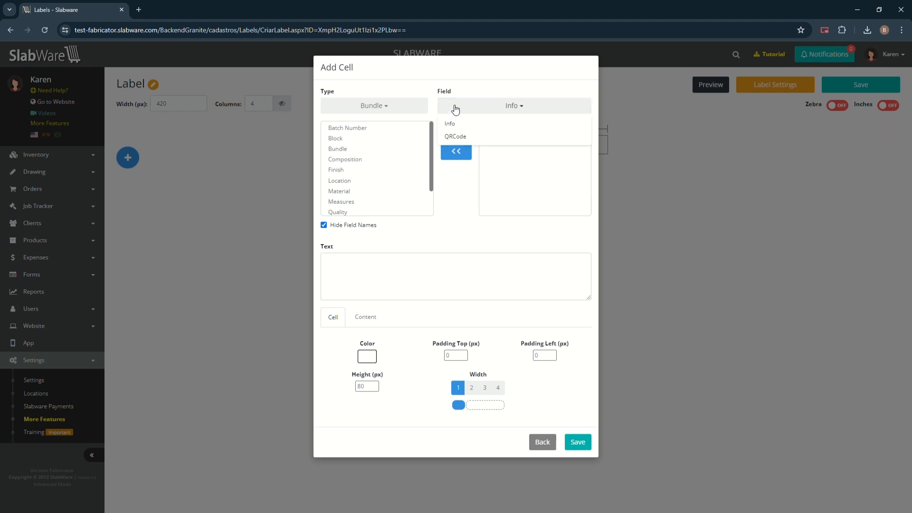
left_click(454, 137)
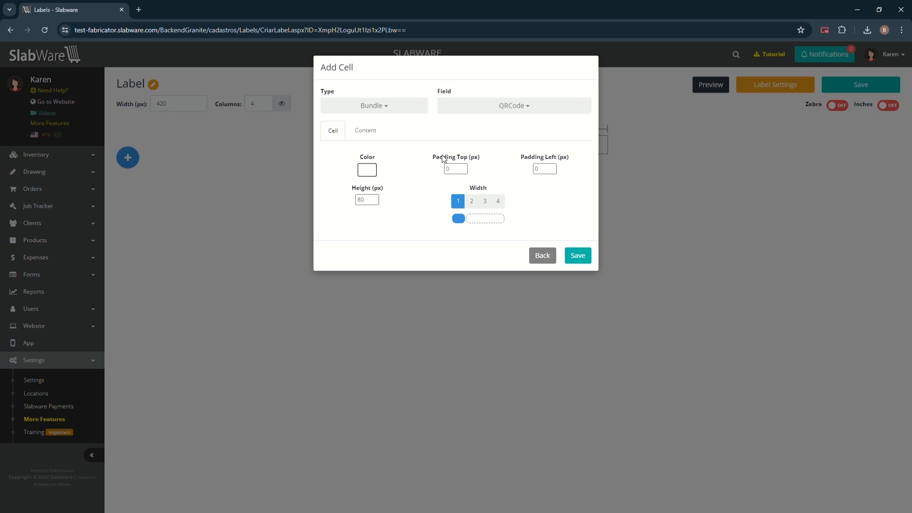
Step: Set the QR code cell's height to 60 px and its width to 1 column, and save the cell
left_click(374, 202)
left_click(383, 209)
left_click(374, 172)
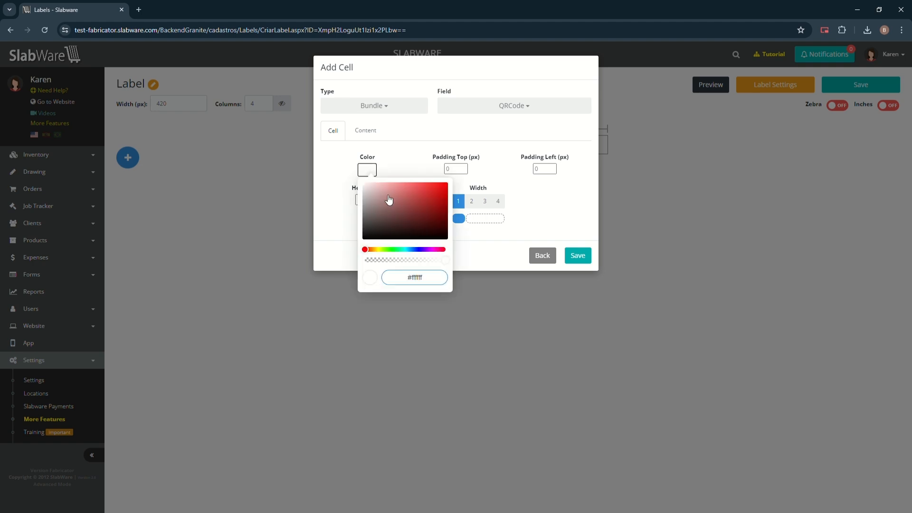
left_click(401, 165)
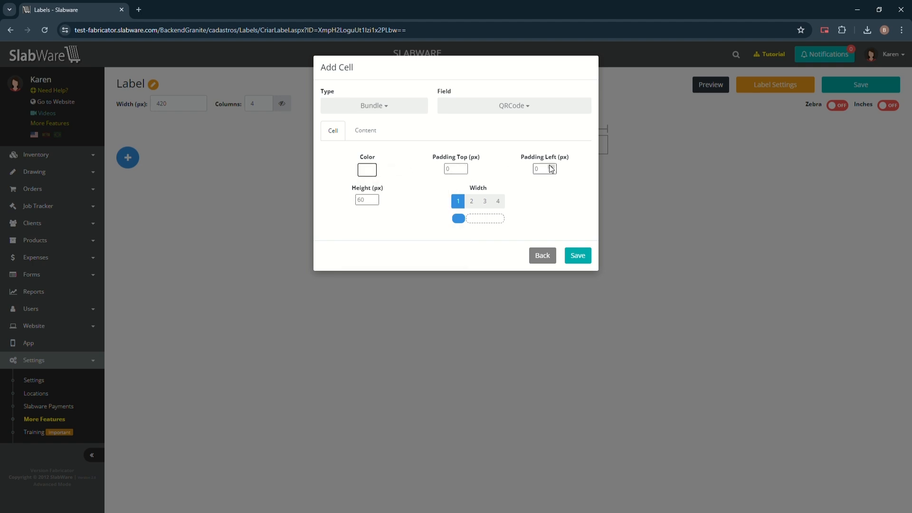
left_click(472, 201)
left_click(461, 204)
left_click(366, 135)
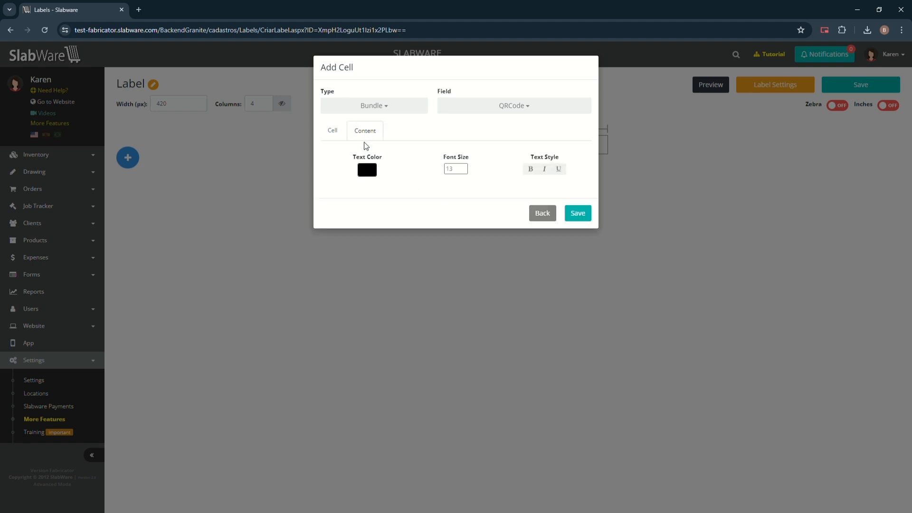
left_click(369, 173)
left_click(412, 168)
left_click(332, 130)
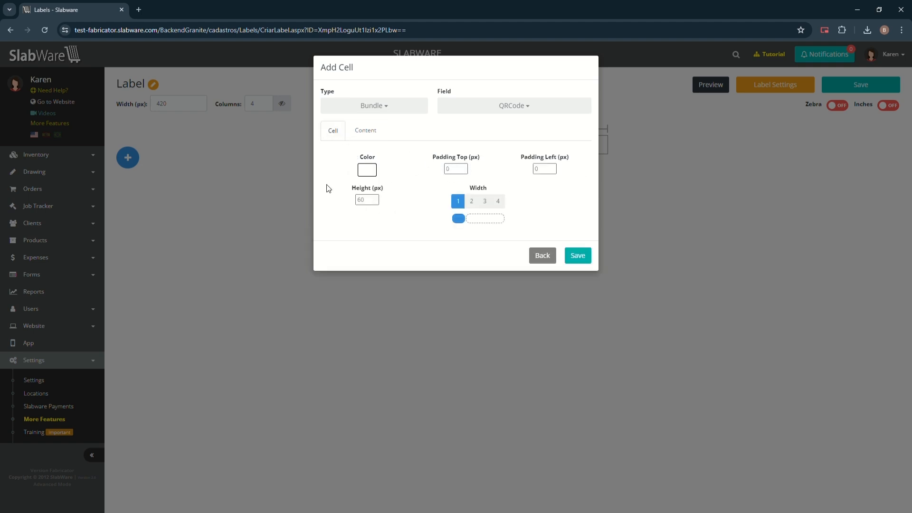
left_click(574, 258)
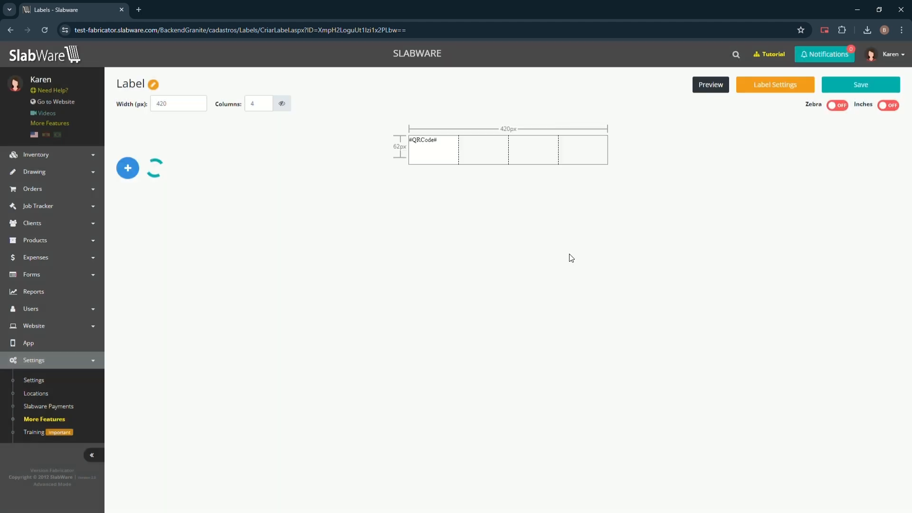
Step: Start another cell of type Bundle and include the Composition and Material fields
left_click(128, 168)
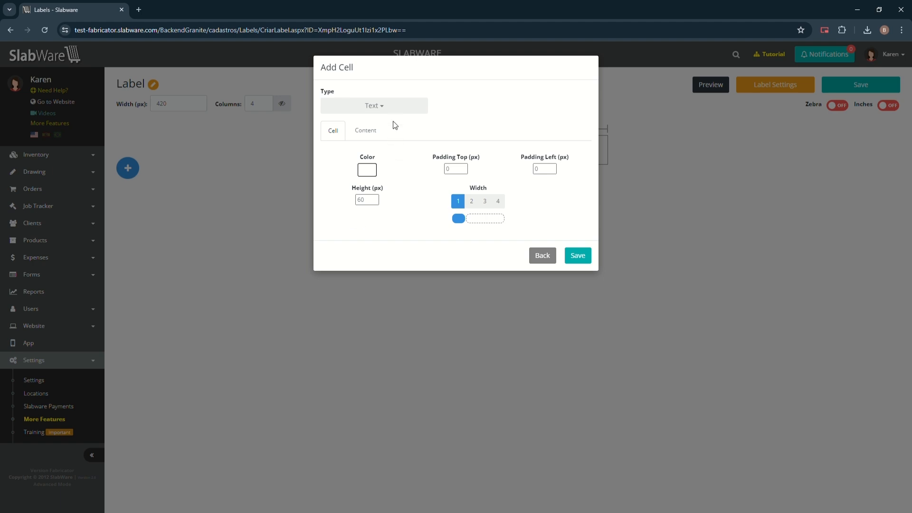
left_click(393, 110)
left_click(349, 149)
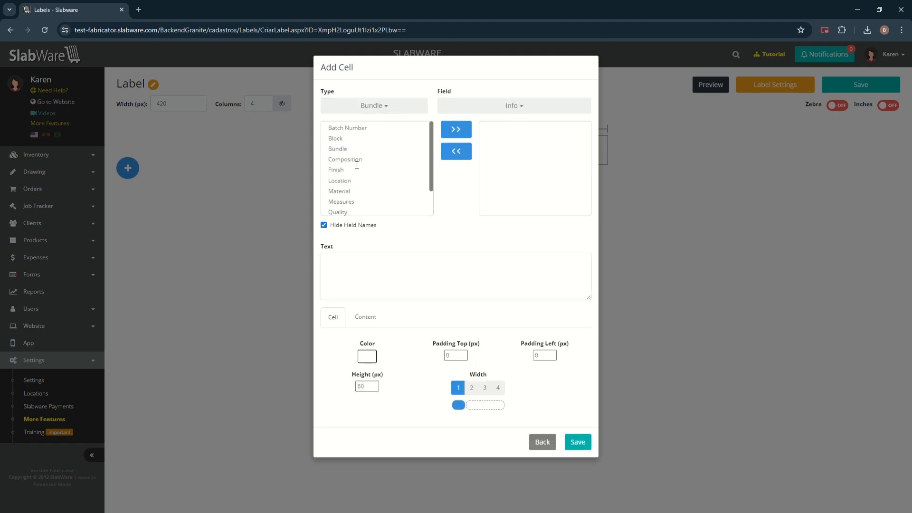
double_click(352, 159)
double_click(350, 183)
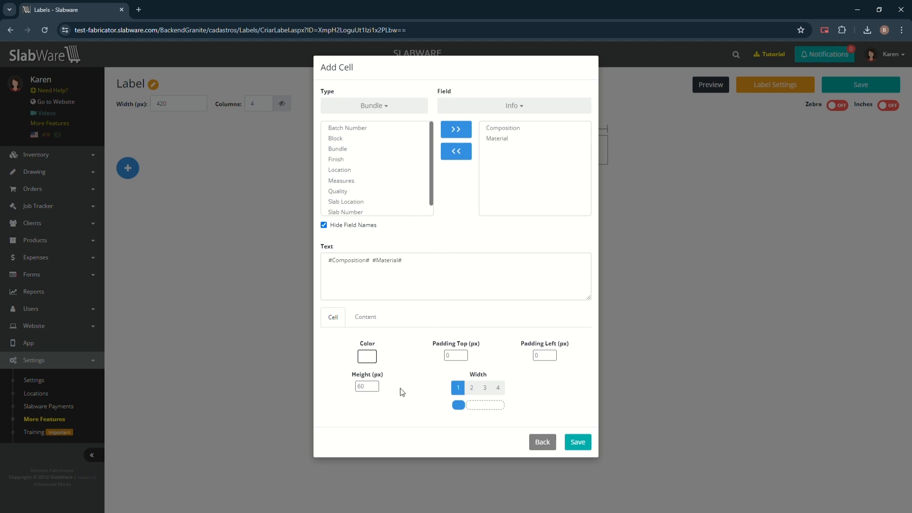
Step: Format the Composition and Material cell with 20 px height, bold text at font size 12 and a width of 2 columns, and save it
left_click(373, 387)
left_click(373, 387)
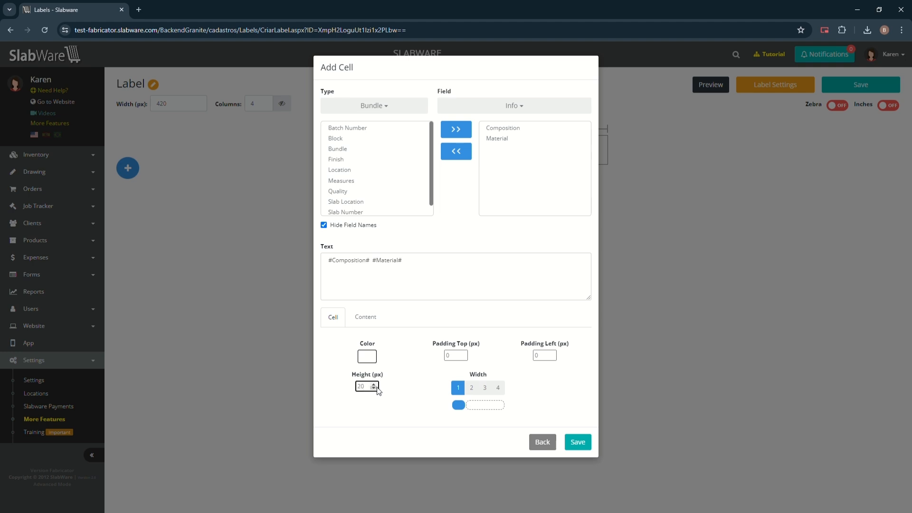
left_click(404, 375)
left_click(366, 317)
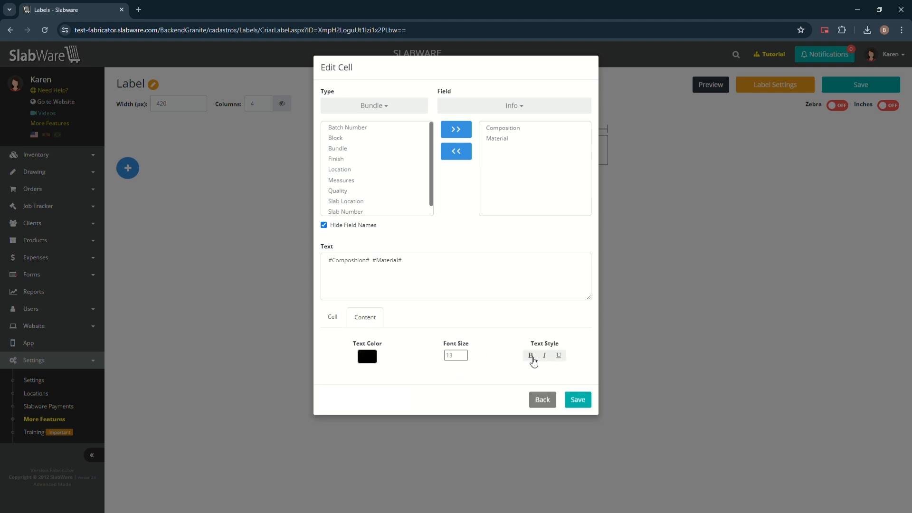
left_click(531, 356)
left_click(462, 358)
left_click(332, 316)
left_click(472, 388)
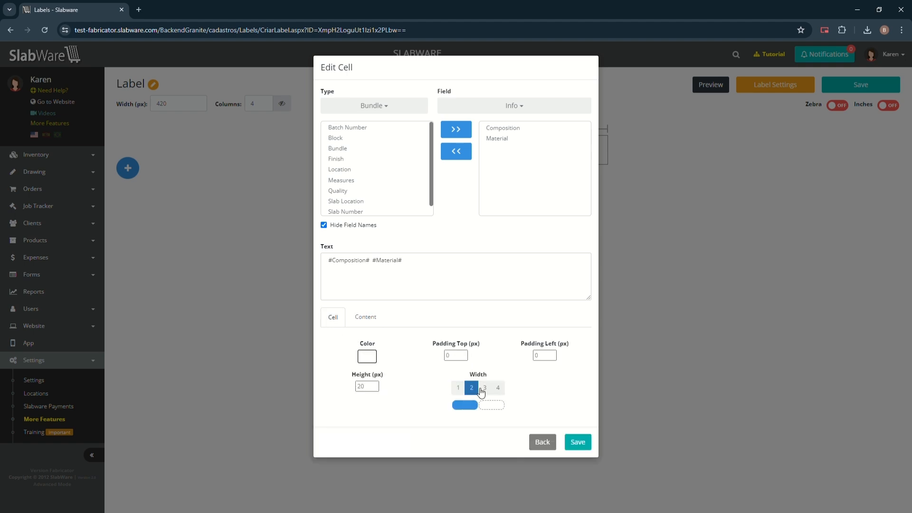
left_click(574, 441)
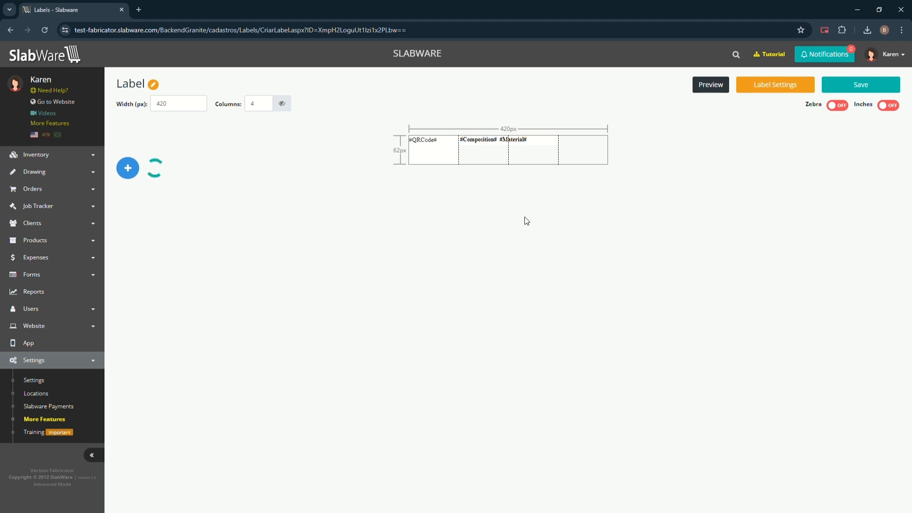
Step: Duplicate the Composition and Material cell and replace the copy's fields with Quality, Thickness and Location
left_click(535, 145)
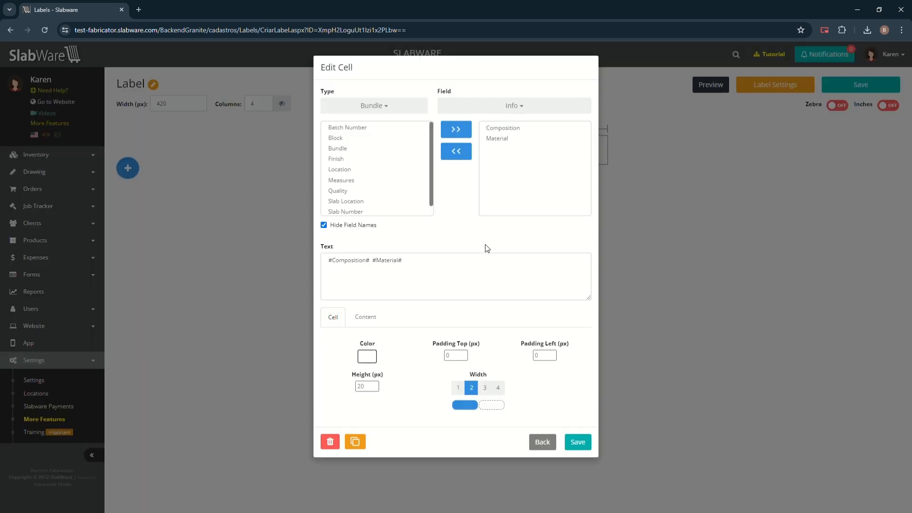
left_click(364, 443)
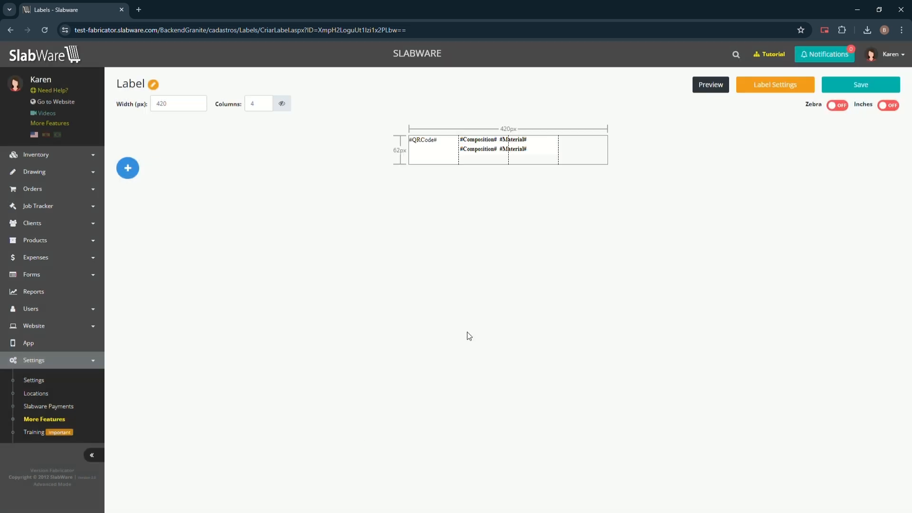
left_click(530, 151)
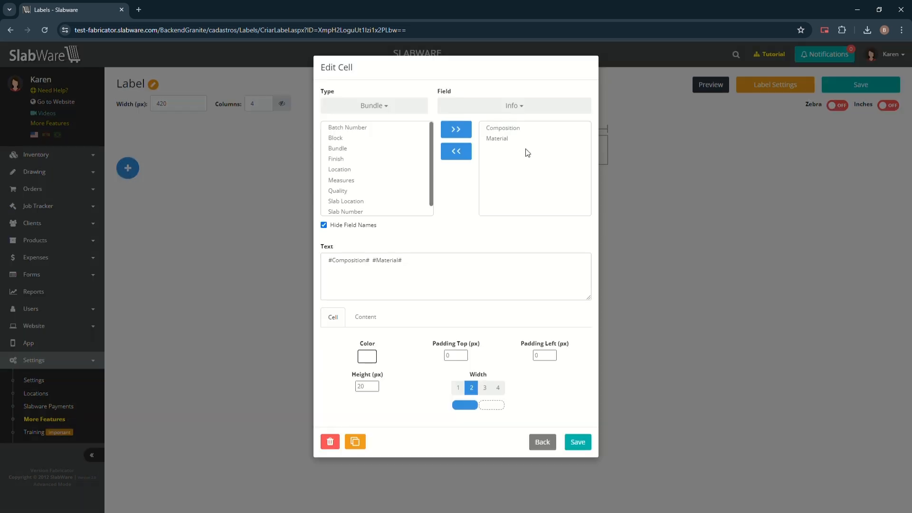
left_click(453, 153)
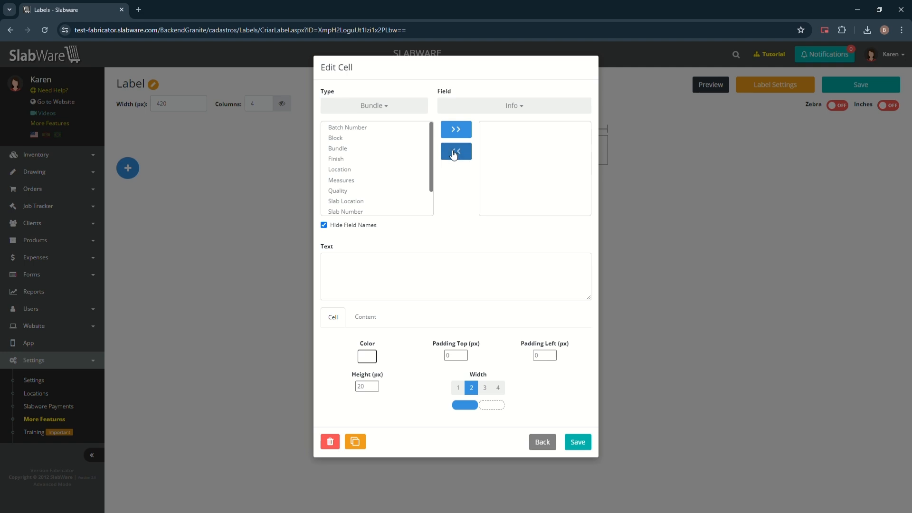
double_click(342, 191)
double_click(345, 211)
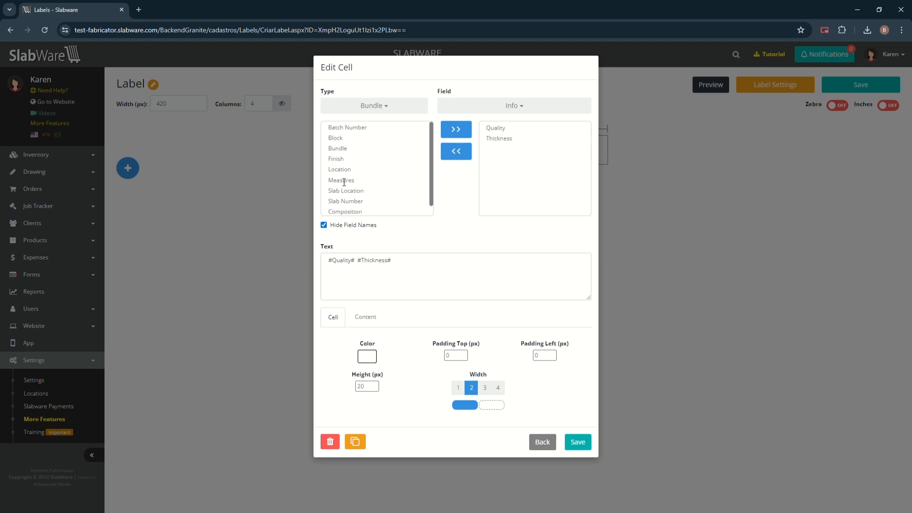
double_click(343, 171)
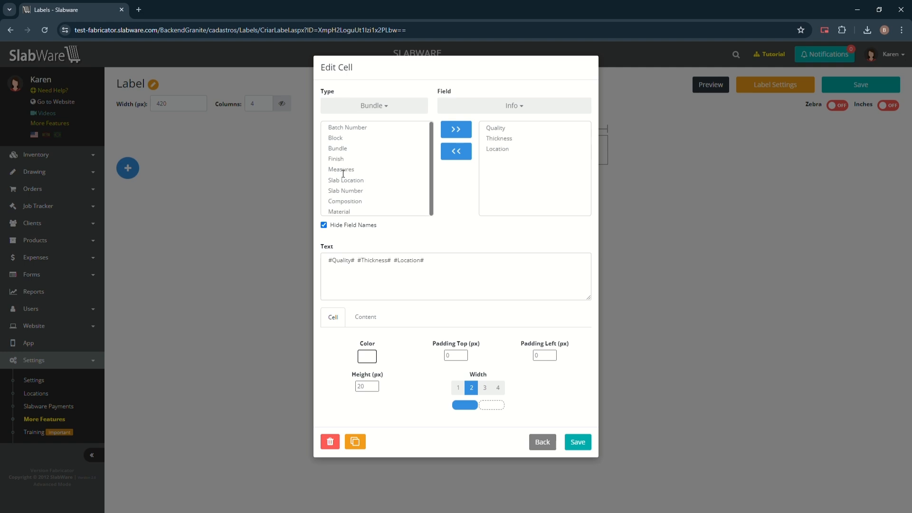
Step: Remove the bold style from the Quality, Thickness and Location text and save the cell
left_click(366, 317)
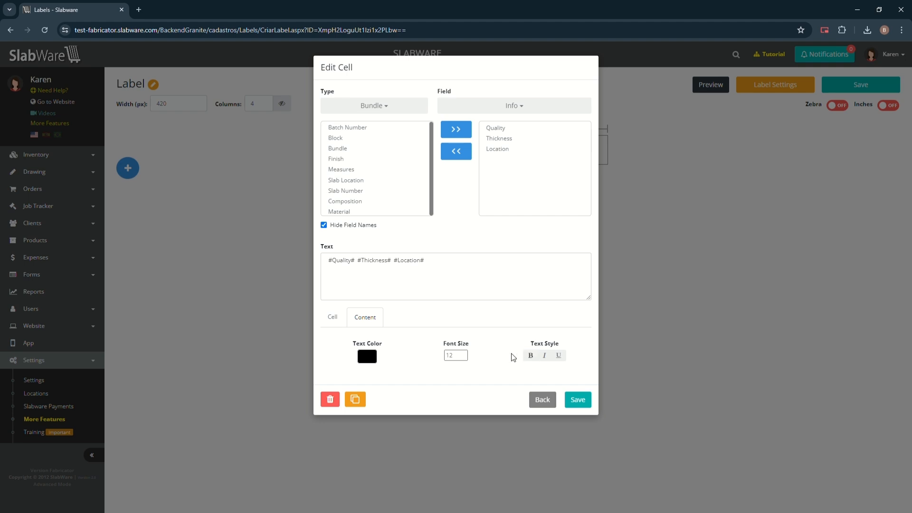
left_click(331, 318)
left_click(585, 443)
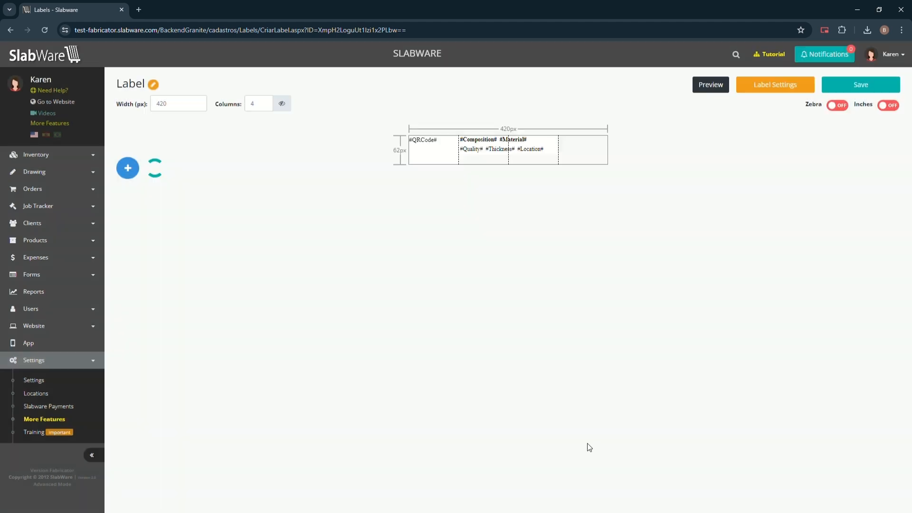
Step: Duplicate the Quality, Thickness and Location cell and remove all fields from the copy
left_click(538, 153)
left_click(355, 442)
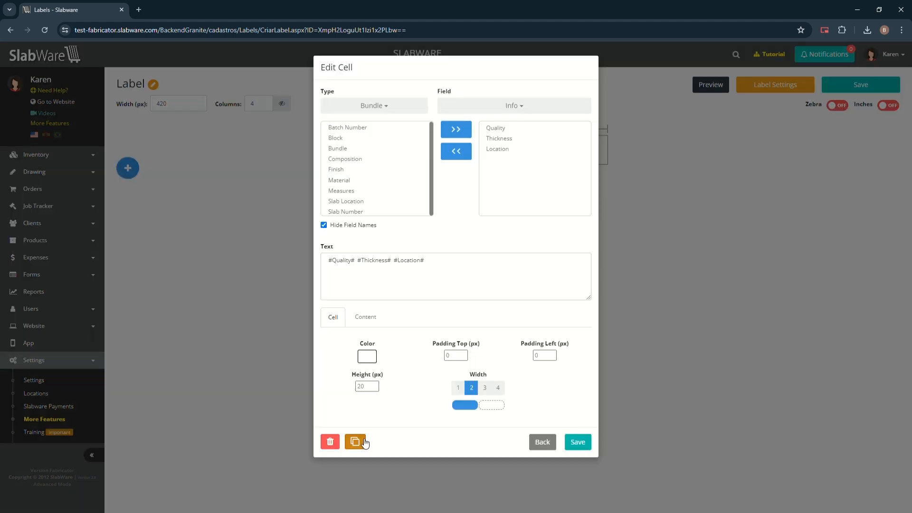
left_click(515, 159)
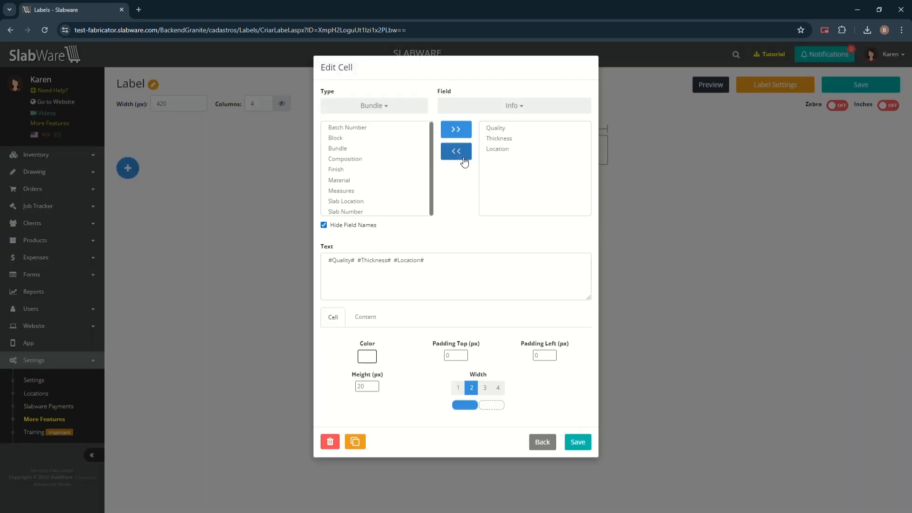
left_click(464, 161)
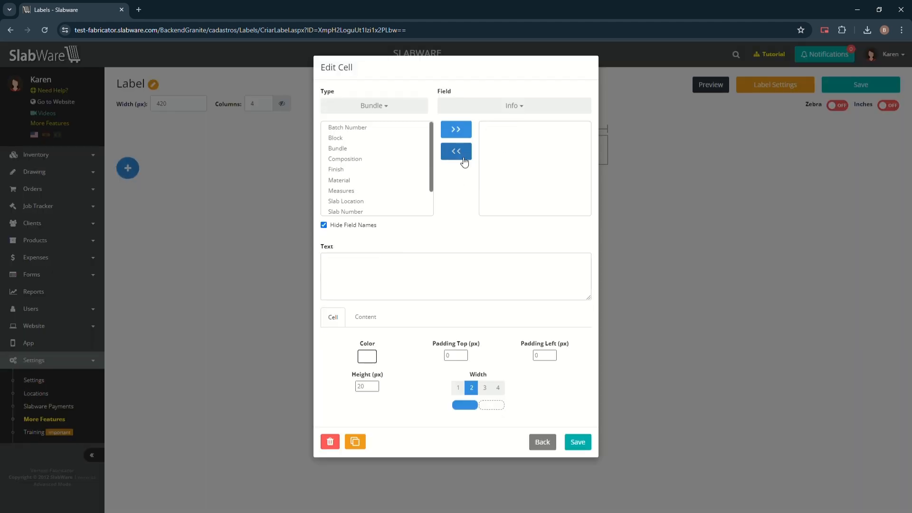
Step: Enable the display of field names, include the Measures field in the cell and save it
left_click(354, 227)
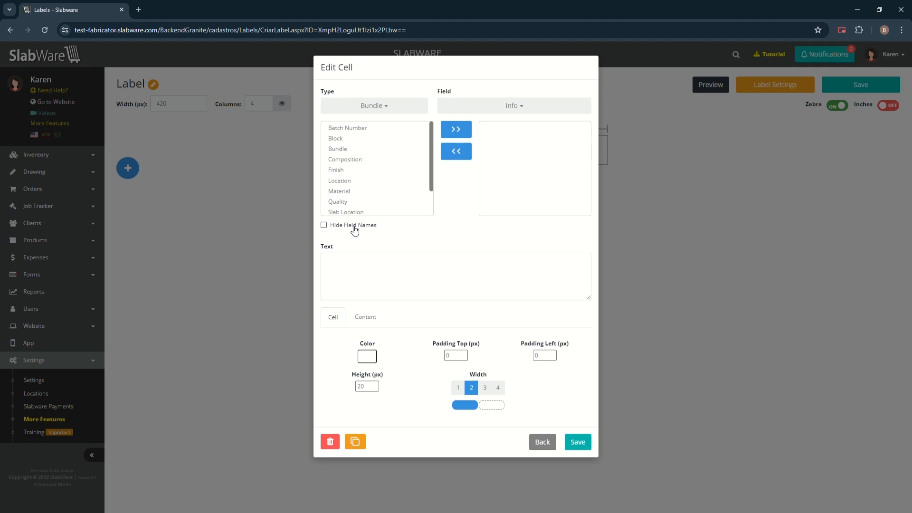
scroll(343, 195, "down", 2)
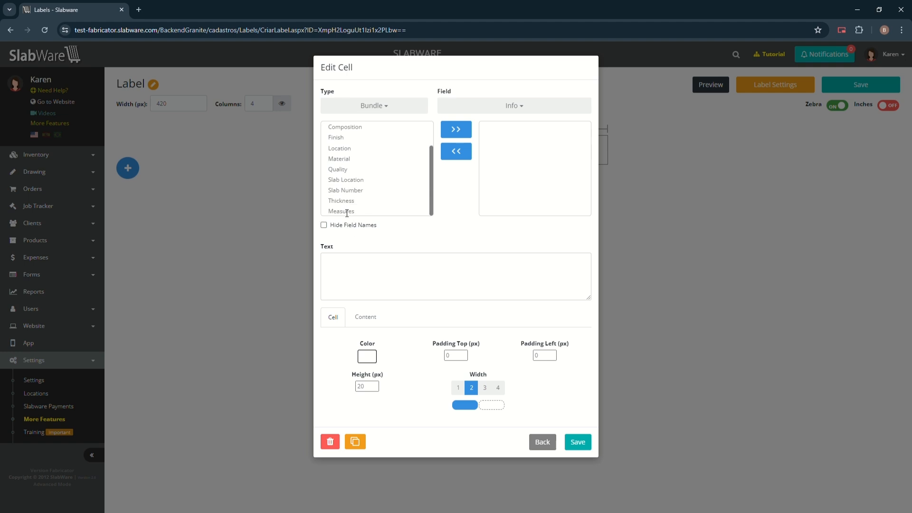
double_click(347, 212)
left_click_drag(355, 261, 326, 261)
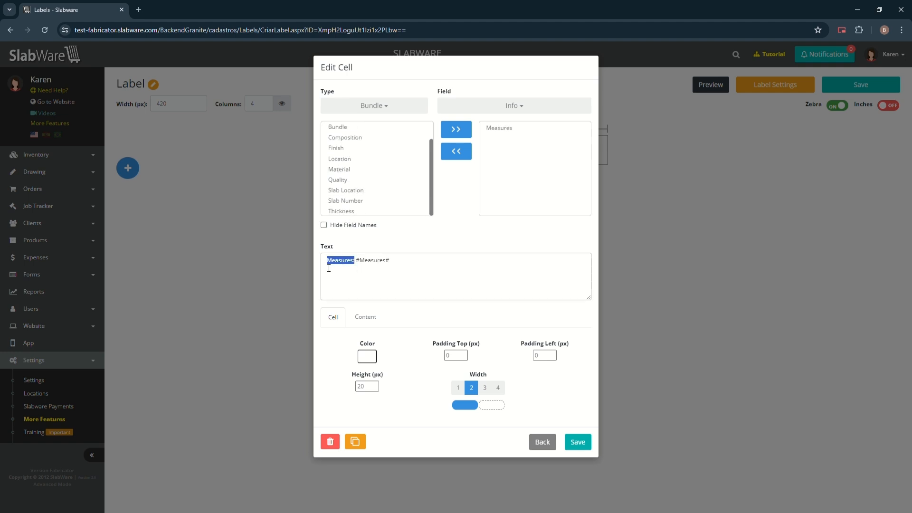
left_click_drag(394, 265, 358, 266)
left_click(401, 268)
left_click(585, 440)
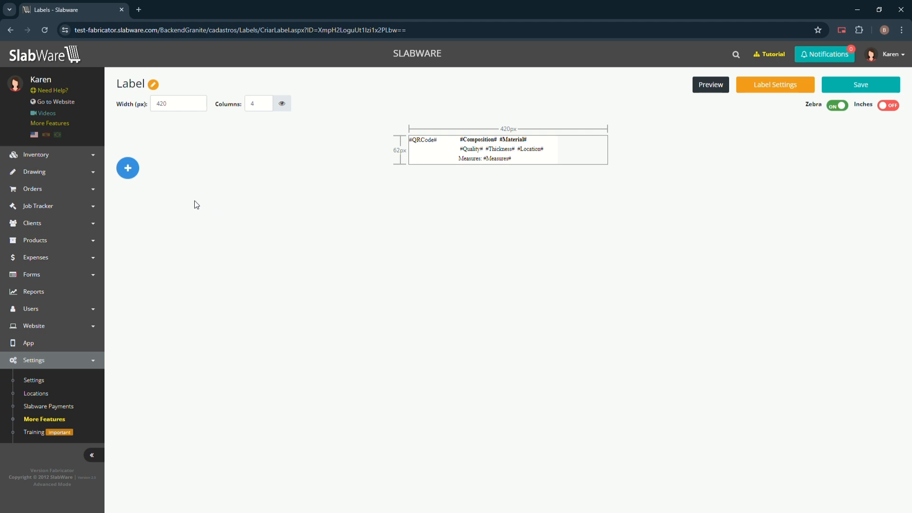
Step: Add a Company Logo cell with 50 px height and one column width, and move it beside the bundle information in the last column
left_click(128, 168)
left_click(353, 113)
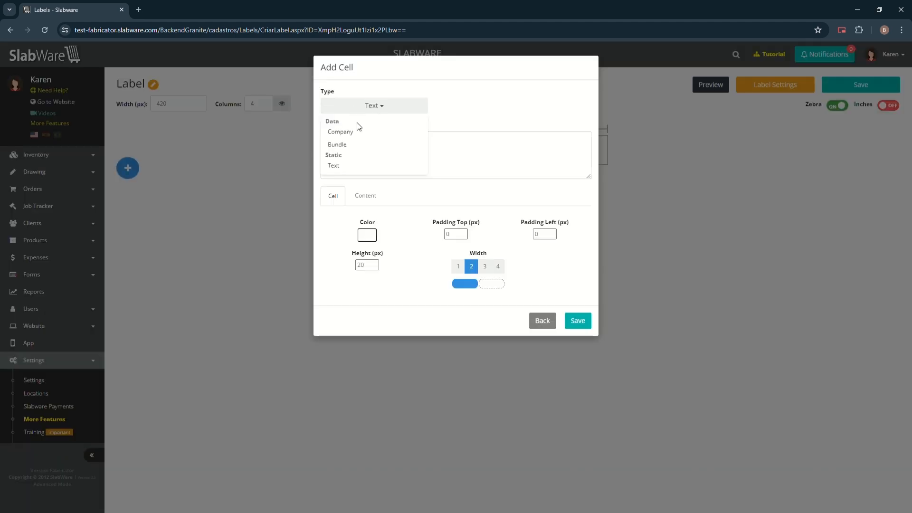
left_click(354, 129)
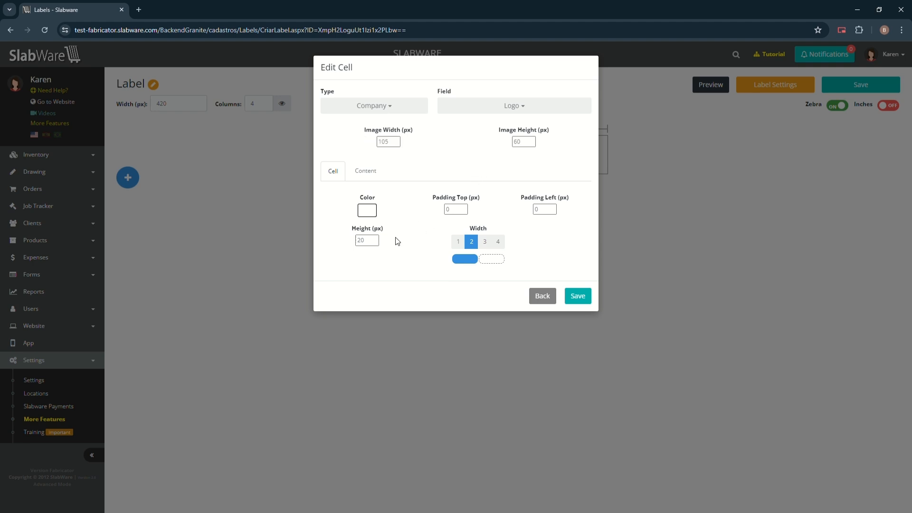
left_click(373, 240)
left_click(373, 240)
left_click(373, 240)
left_click(458, 242)
left_click(574, 297)
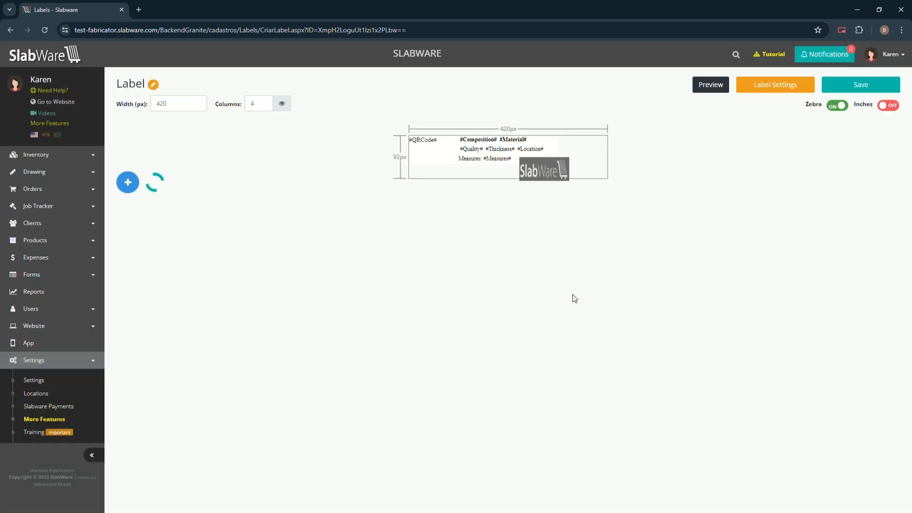
left_click_drag(591, 177, 594, 156)
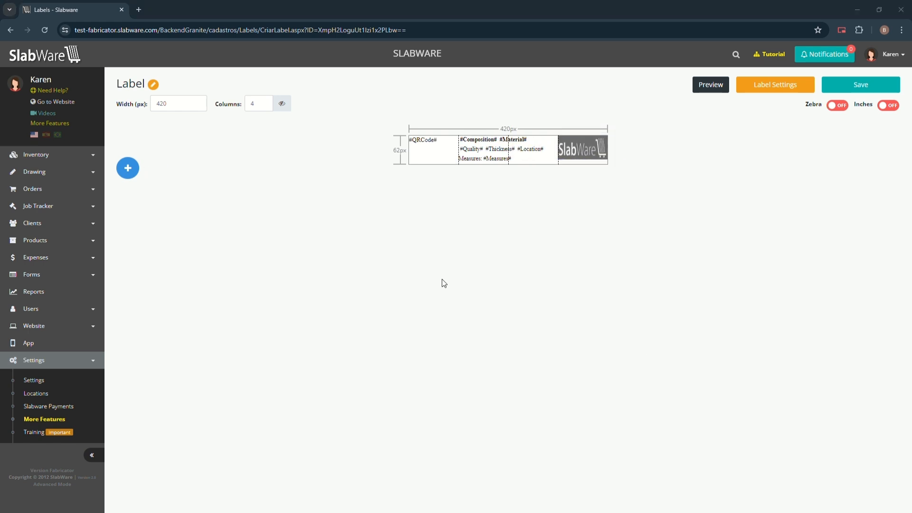
Step: Start a text cell with a width of 4 columns, 30 px height and light grey background (#d7d7d7)
left_click(132, 169)
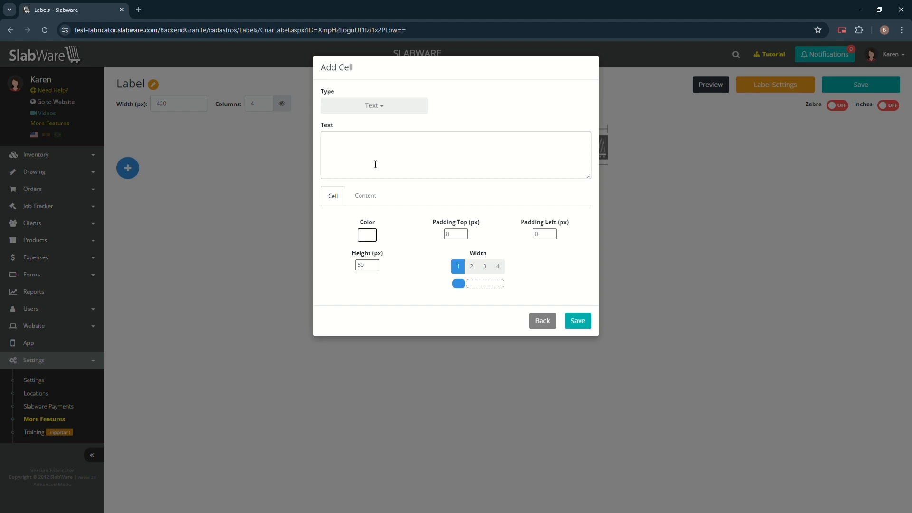
left_click(499, 269)
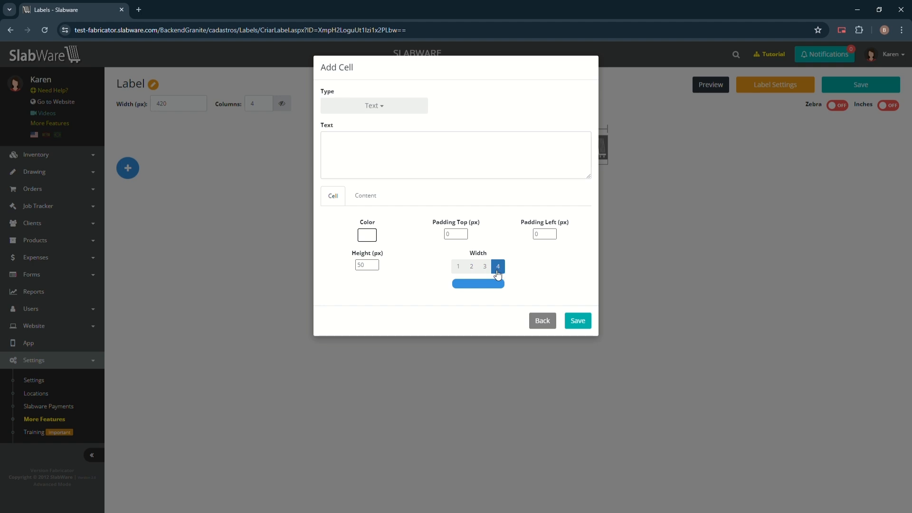
left_click(375, 268)
left_click(375, 268)
left_click(368, 236)
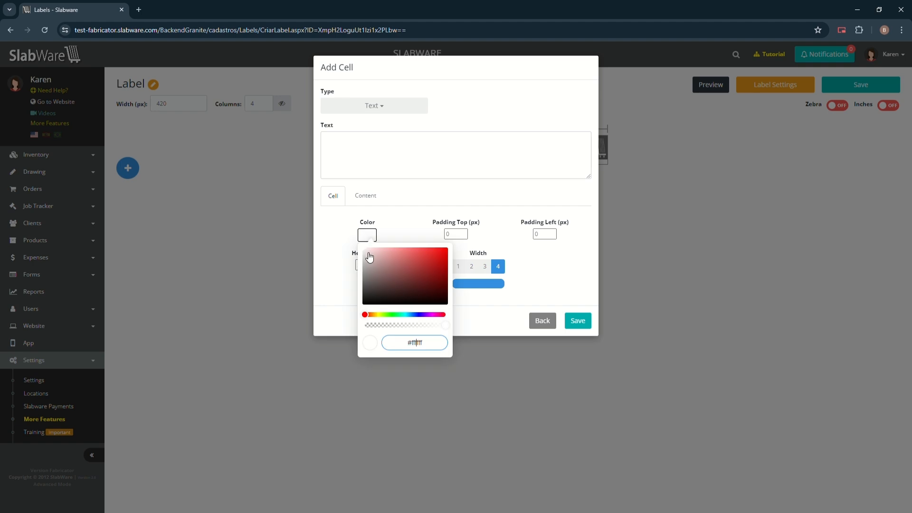
left_click(366, 257)
left_click(349, 243)
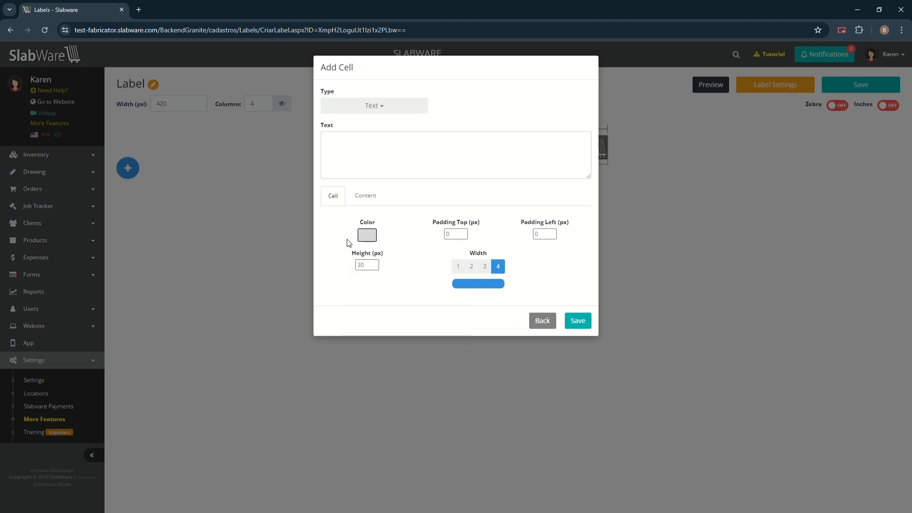
Step: Format the cell's content as bold italic at font size 14, enter "Kitchen 2nd Floor" as its text and save it
left_click(367, 199)
left_click(530, 234)
left_click(545, 234)
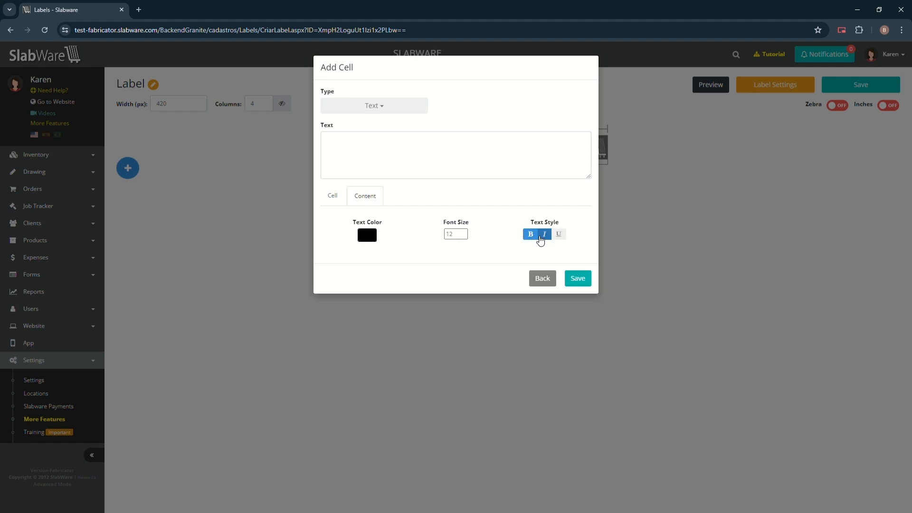
left_click(462, 232)
left_click(462, 232)
left_click(464, 172)
type("Kitchen 2nd Floor")
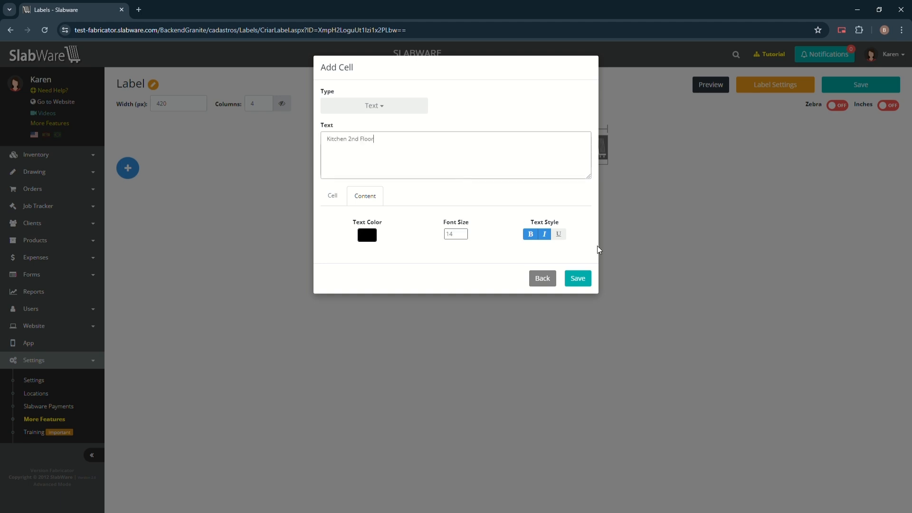
left_click(577, 279)
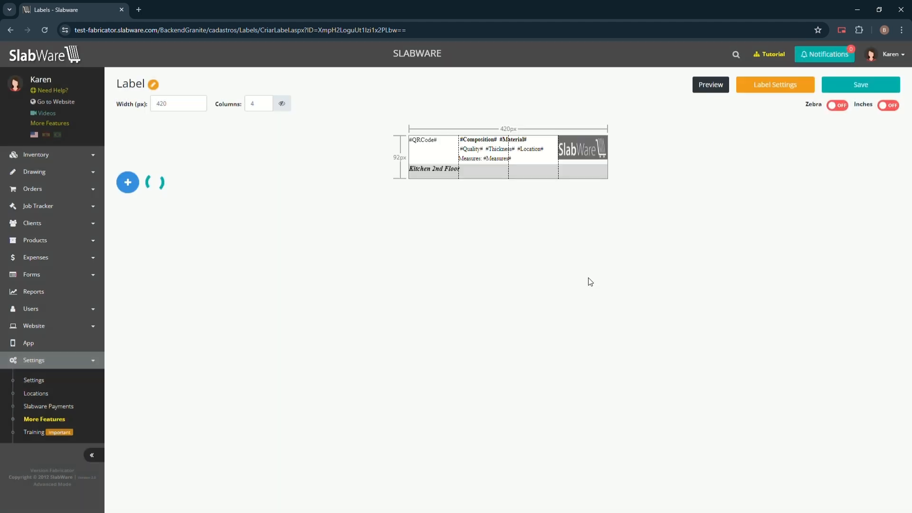
Step: Change the Kitchen 2nd Floor cell's background color to white and save it
left_click(460, 178)
left_click(333, 196)
left_click(367, 235)
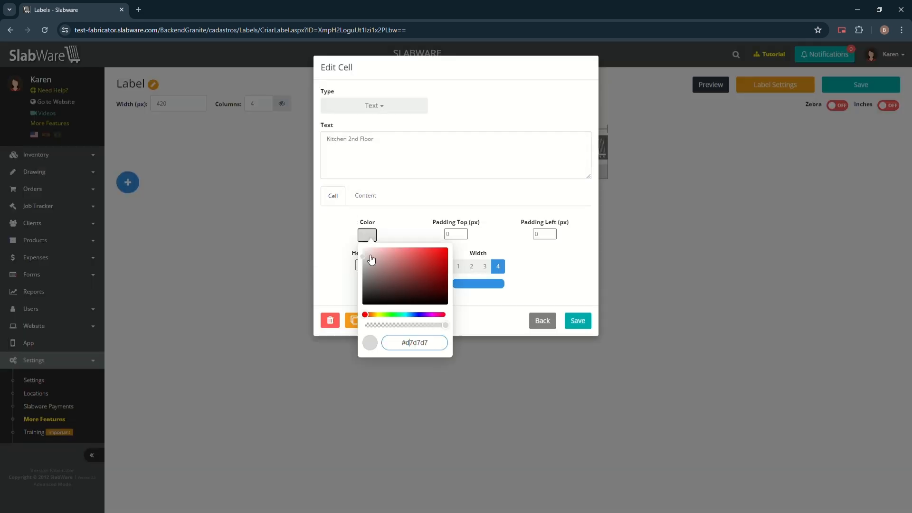
left_click_drag(371, 257, 335, 221)
left_click(405, 233)
left_click(582, 317)
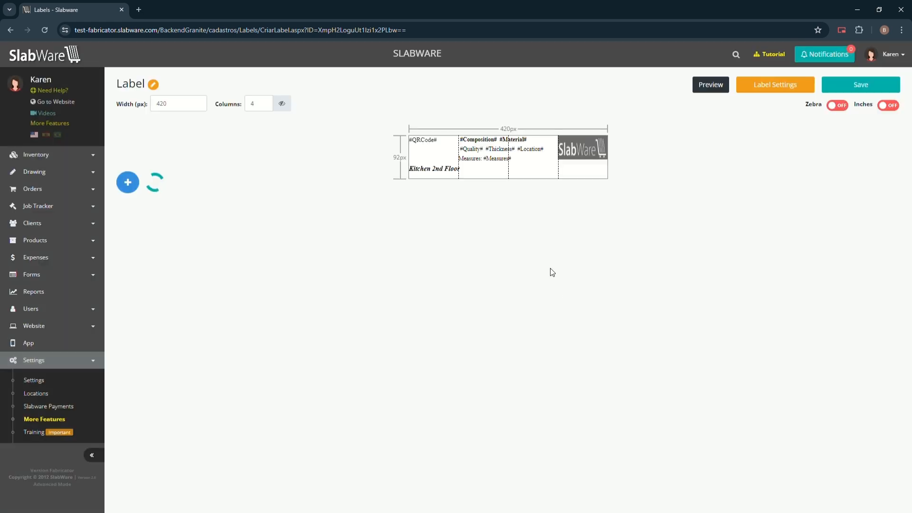
Step: Delete the Kitchen 2nd Floor cell and add a text cell in its place reading "Kitchen 4rd Floor"
left_click(481, 173)
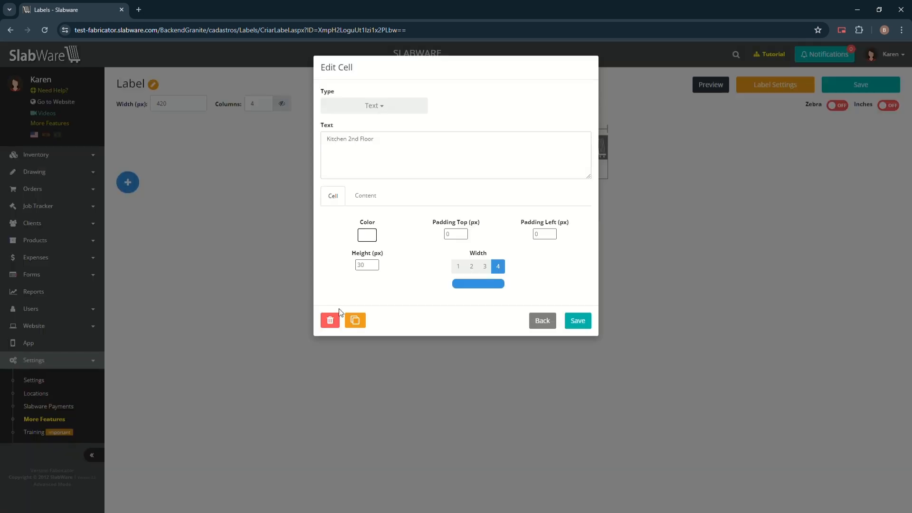
left_click(333, 320)
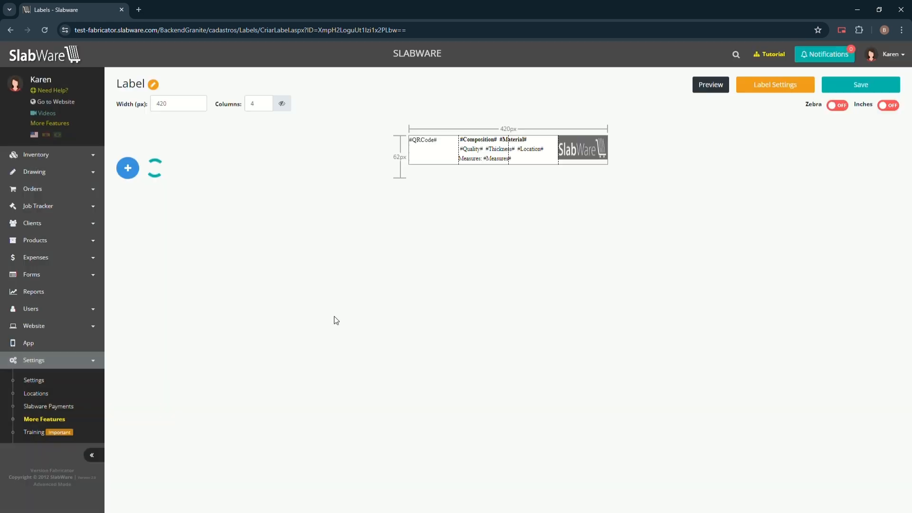
left_click(129, 169)
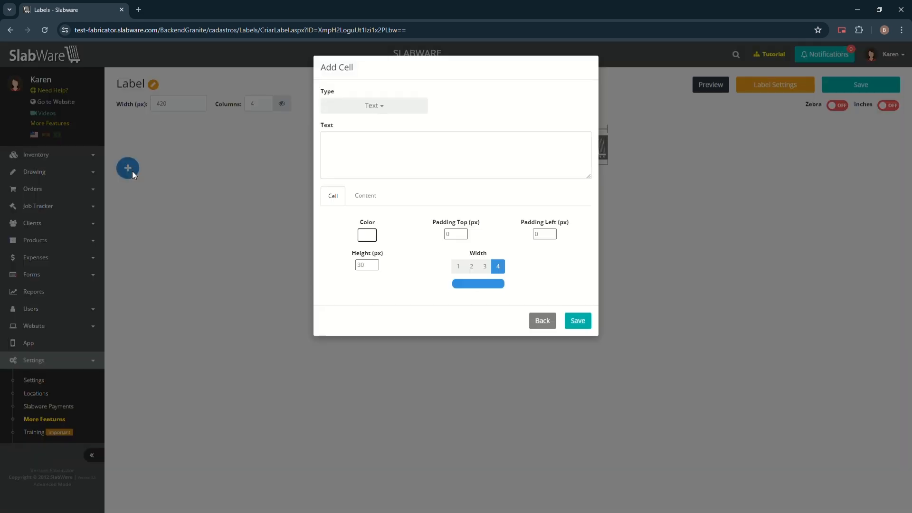
left_click(355, 162)
type("Kitchen 2nd Floor")
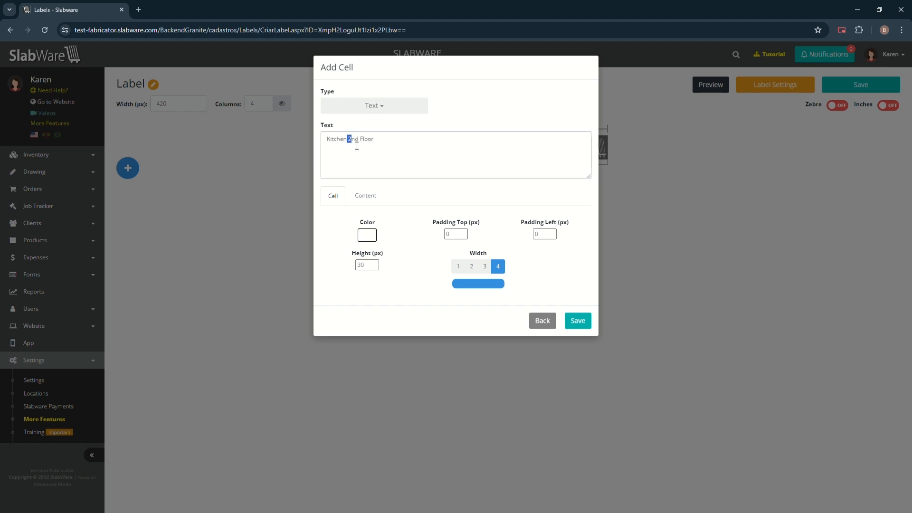
type("4")
left_click_drag(351, 143, 355, 143)
type("r")
left_click(387, 145)
left_click(577, 320)
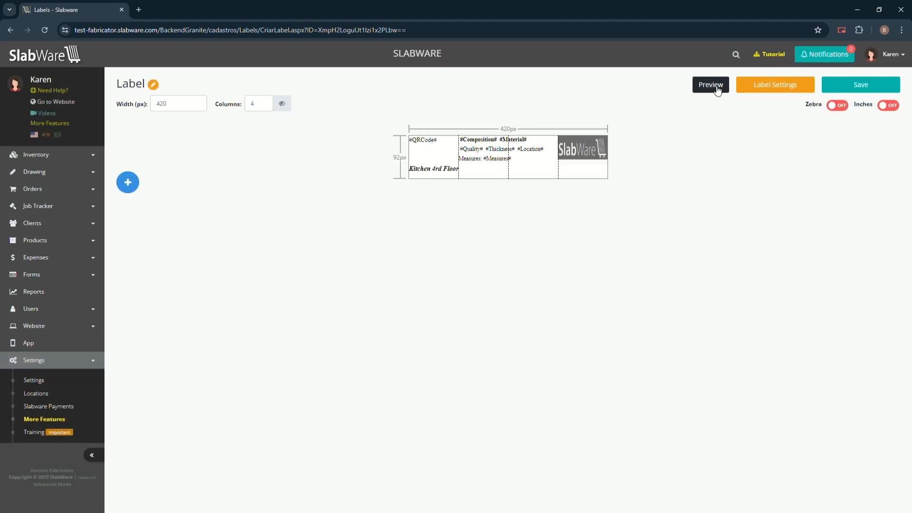
Step: Preview the label, set the quantity of columns in the label settings to 3 and save
left_click(713, 85)
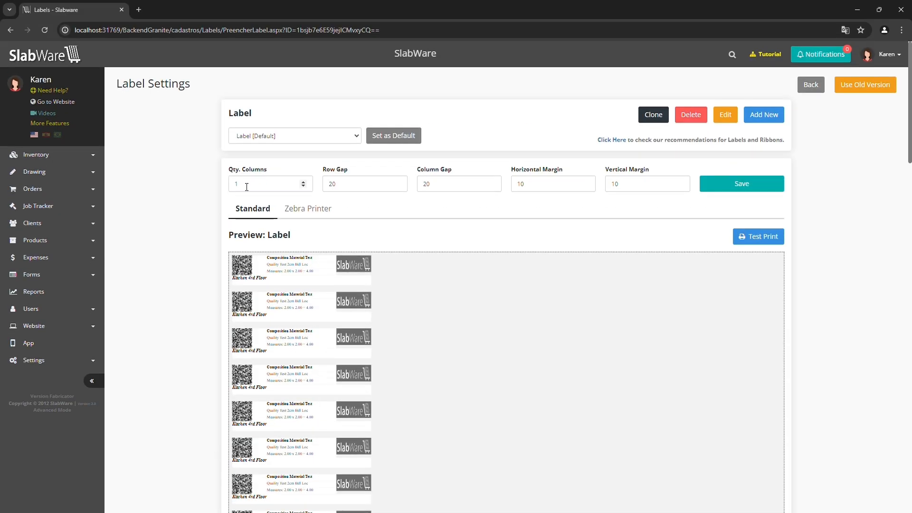
left_click(246, 188)
left_click(344, 197)
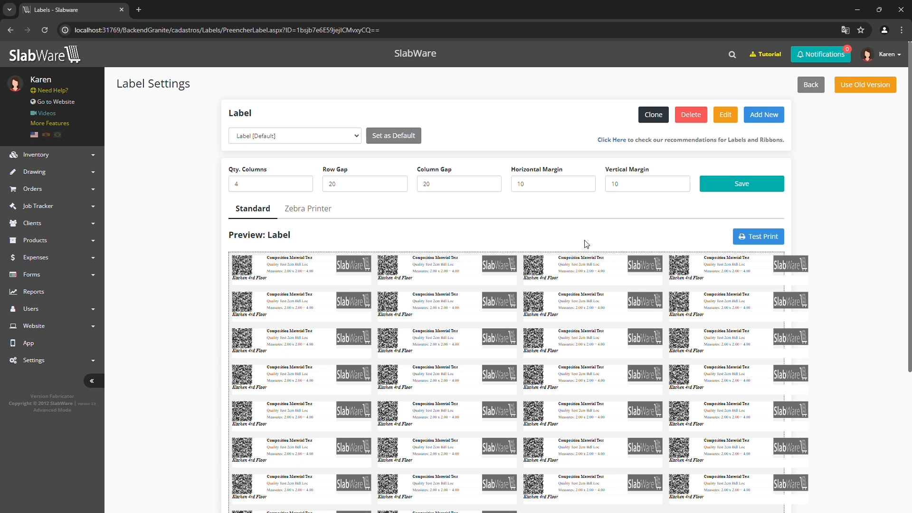
left_click(306, 186)
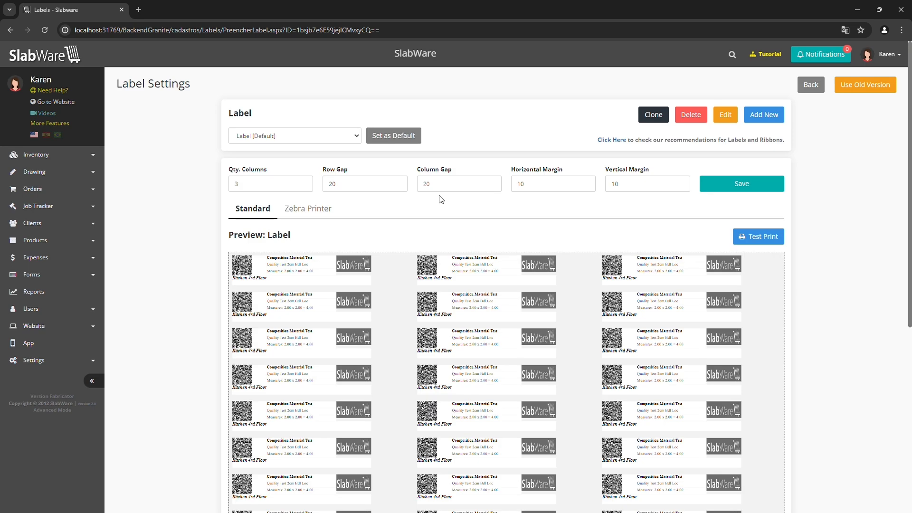
left_click(749, 185)
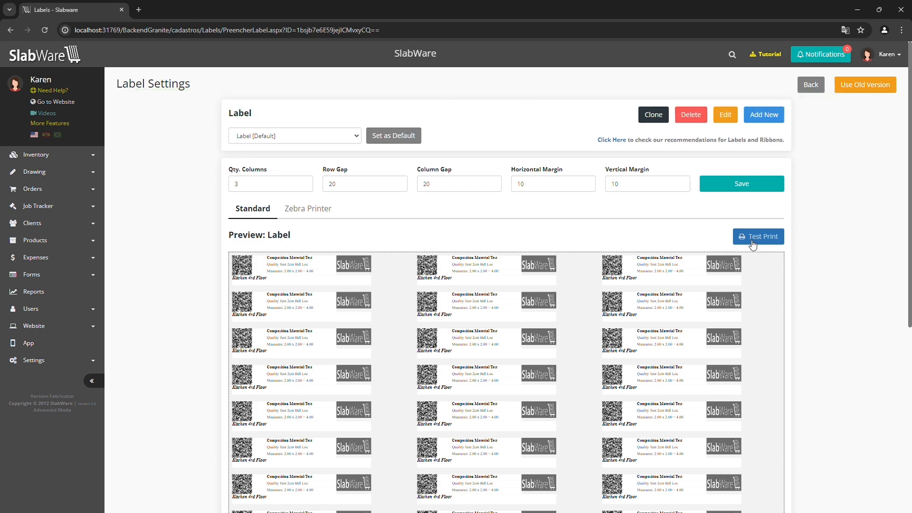
Step: Generate a test print of the three-column label sheet and print it
left_click(753, 245)
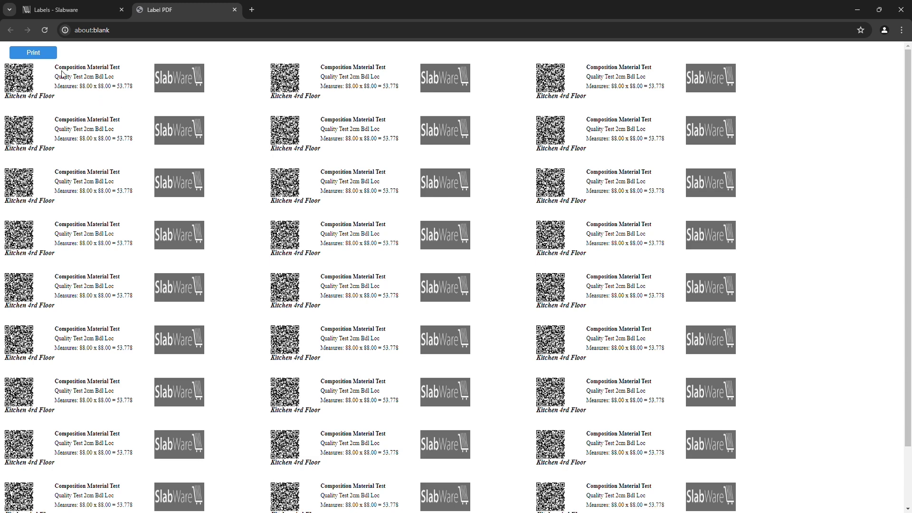
left_click(42, 54)
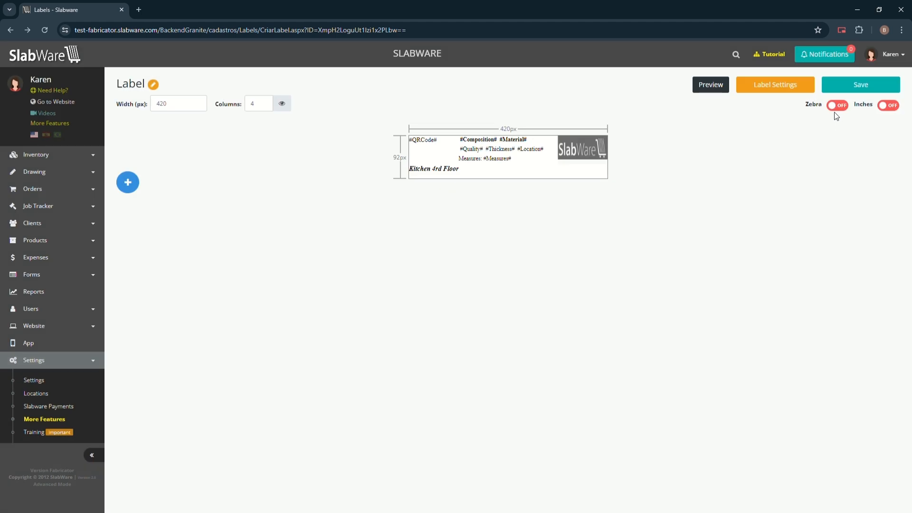
Step: Turn on the Zebra option for the label in the label editor and preview it
left_click(837, 105)
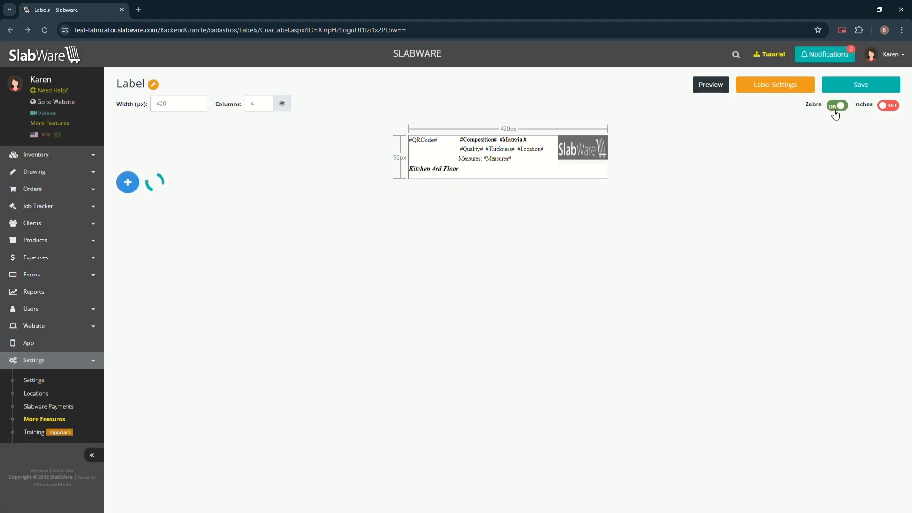
left_click(717, 93)
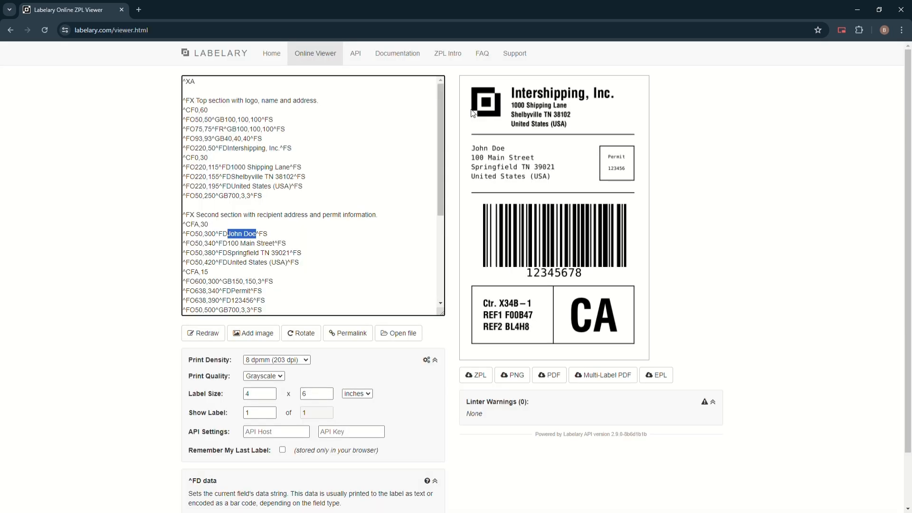
Step: In the Labelary Online ZPL Viewer, replace all the sample code with the copied ZPL code and redraw the label
left_click(419, 140)
key("ctrl+a")
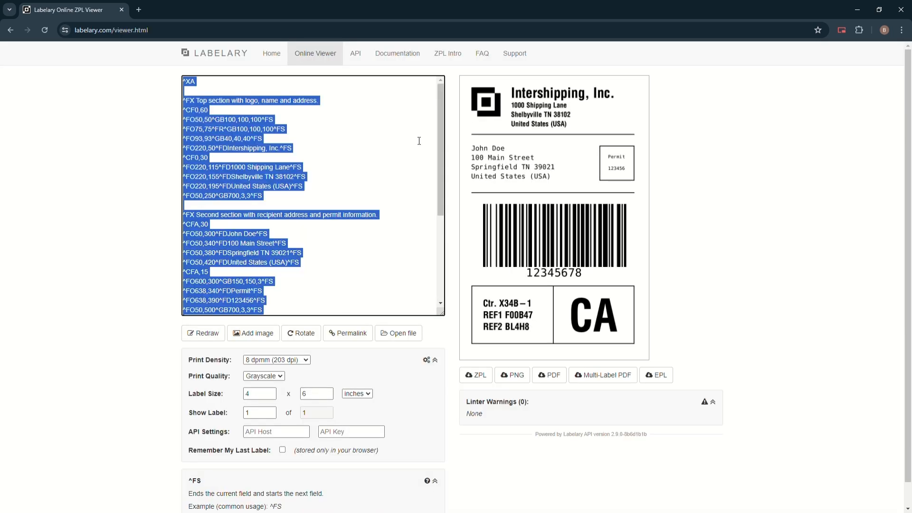
key("ctrl+v")
left_click(209, 334)
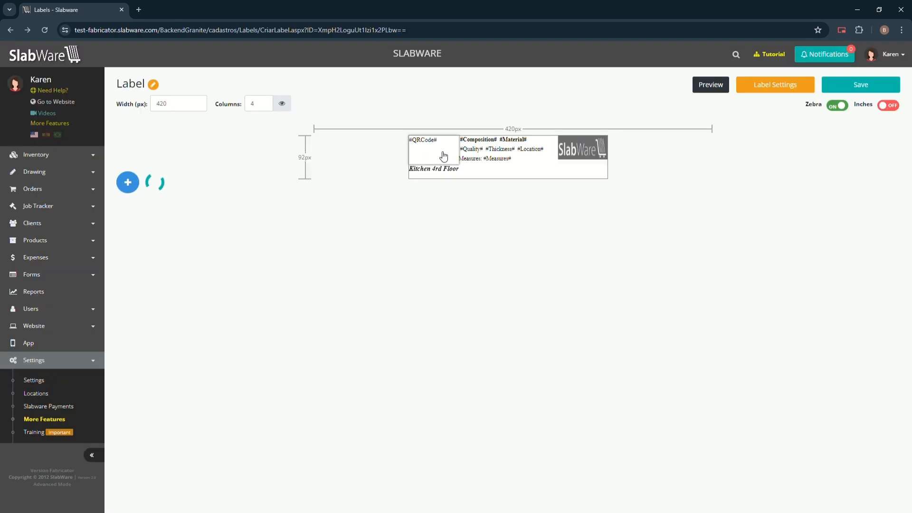
Step: Set the QR code size in the label's QRCode cell to 2, save the cell and preview the label
left_click(442, 155)
left_click_drag(436, 139, 421, 139)
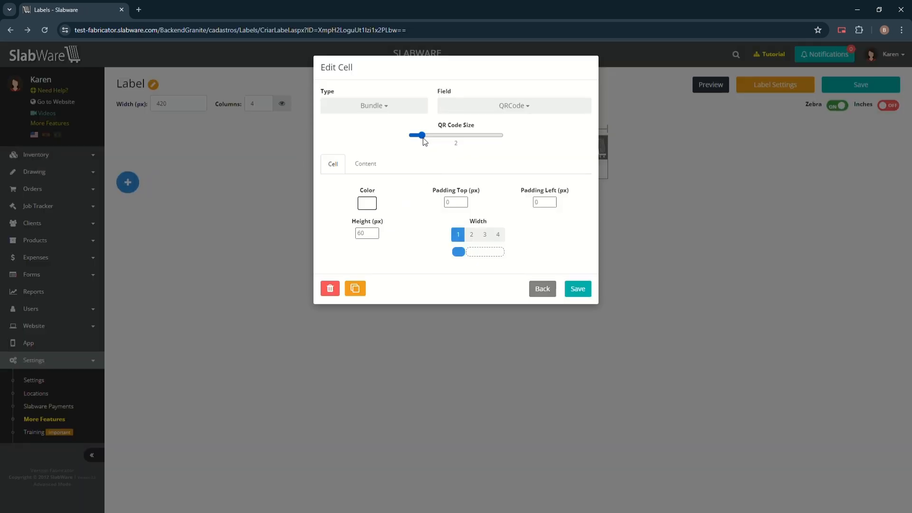
left_click(578, 288)
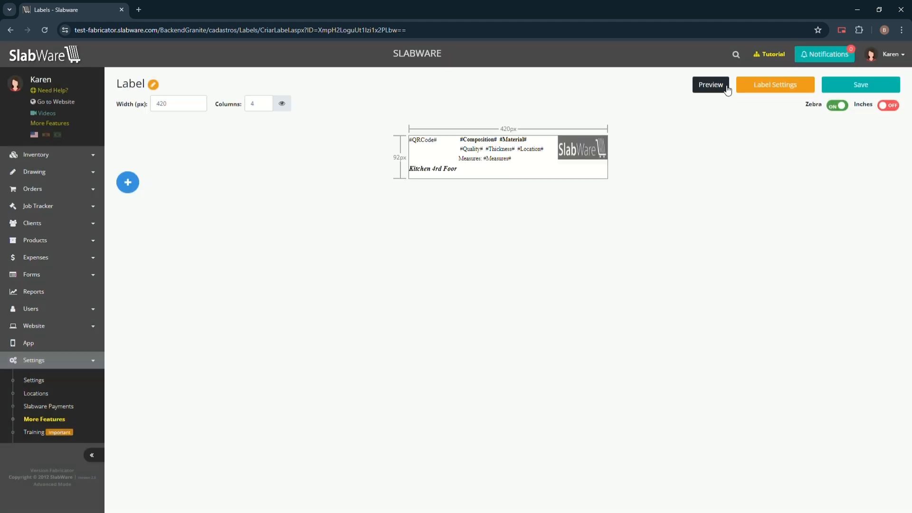
left_click(711, 85)
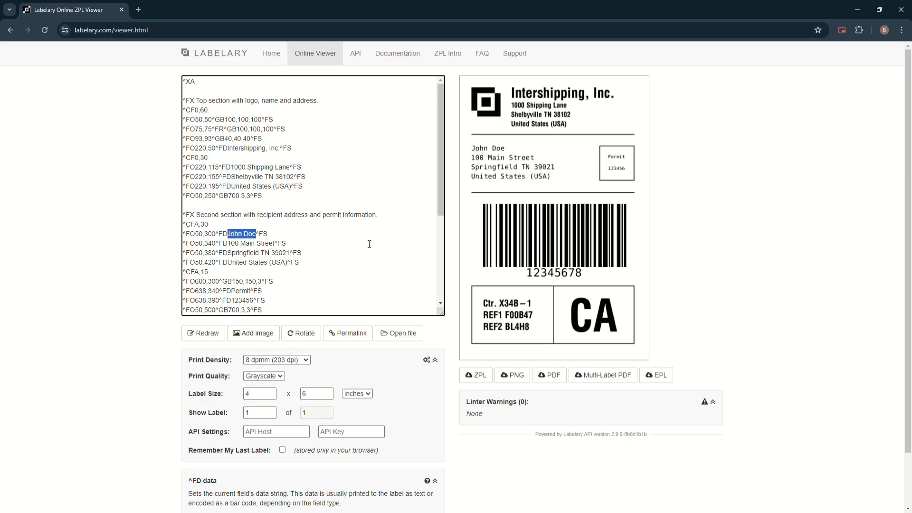
Step: In the Labelary Online ZPL Viewer, replace the sample code with the updated label's ZPL code and redraw the label
left_click(369, 244)
key("ctrl+a")
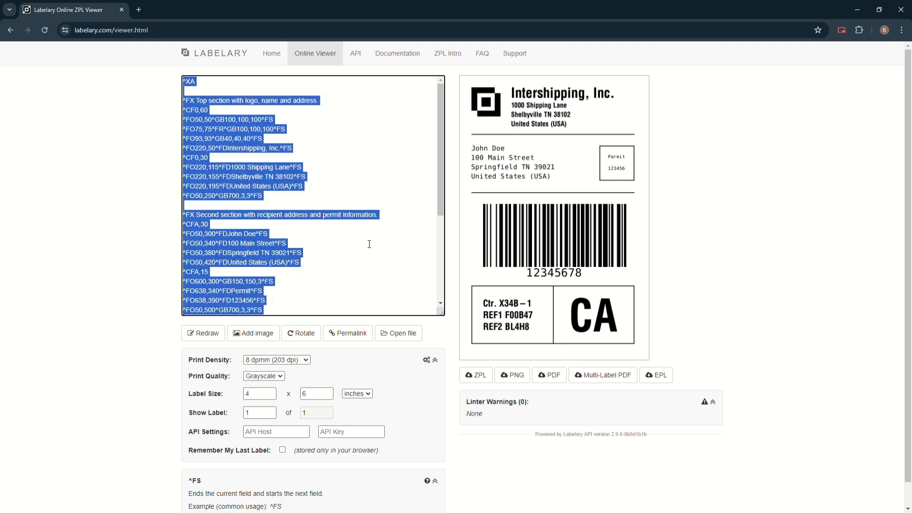
key("ctrl+v")
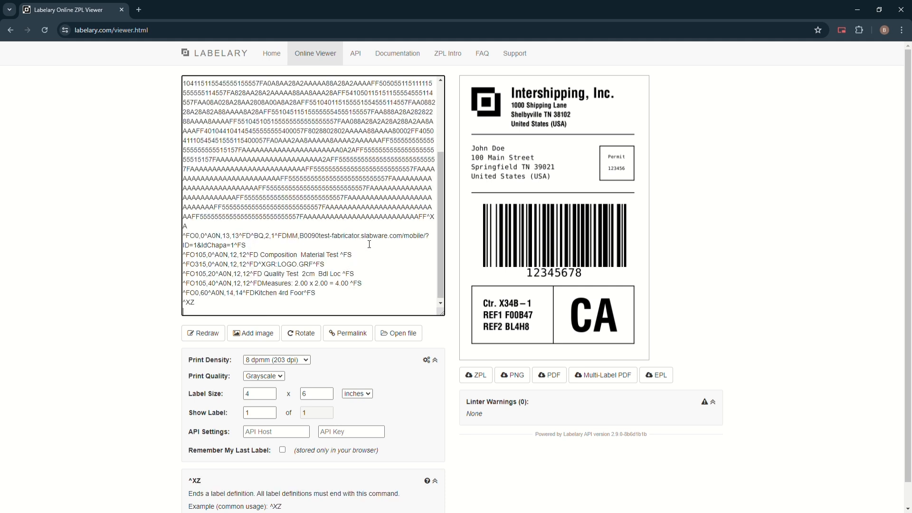
left_click(213, 339)
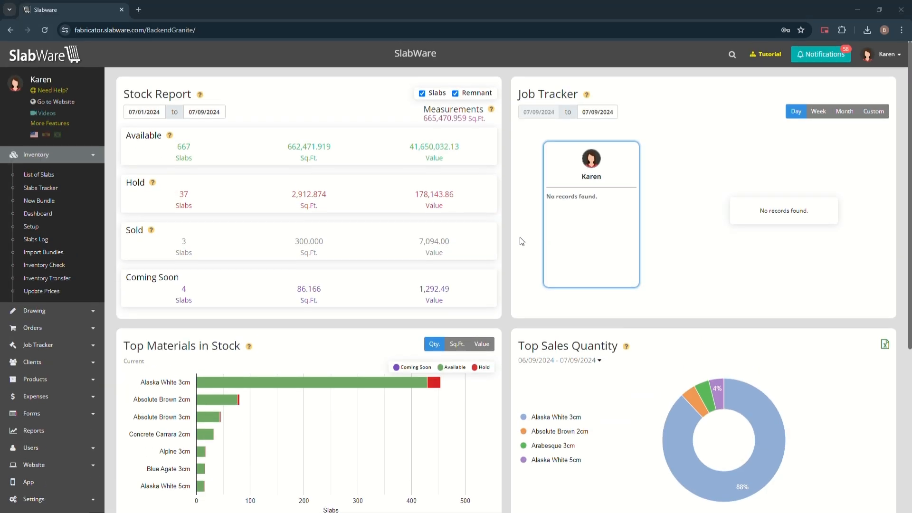
Step: Open the inventory's List of Slabs and filter it by the material Concrete Carrara
left_click(51, 177)
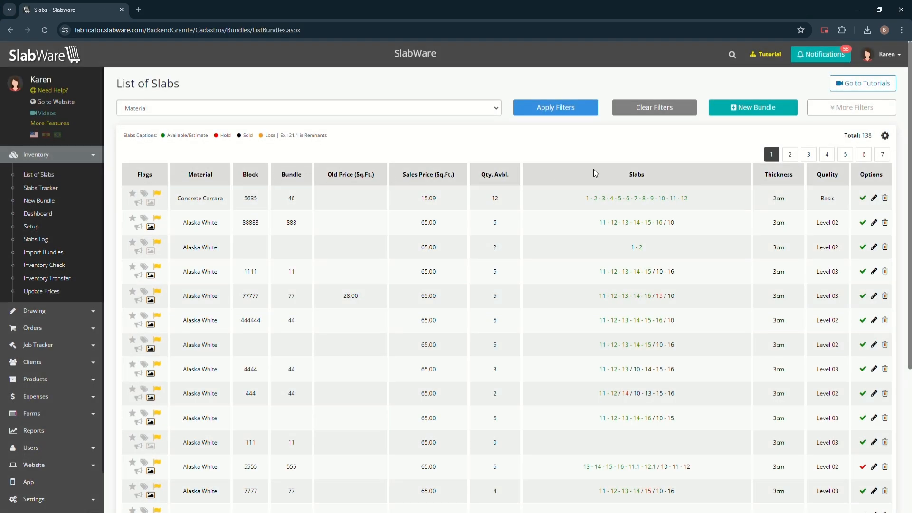
left_click(811, 113)
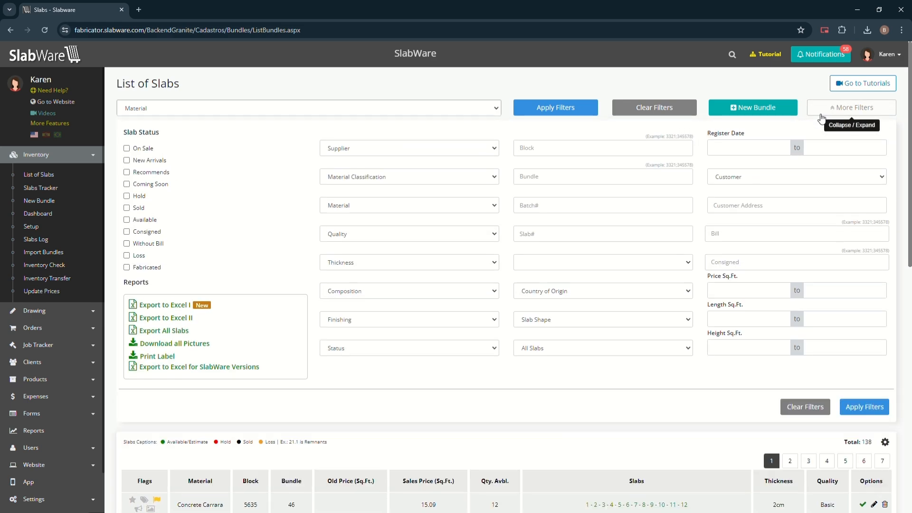
left_click(442, 212)
left_click(381, 247)
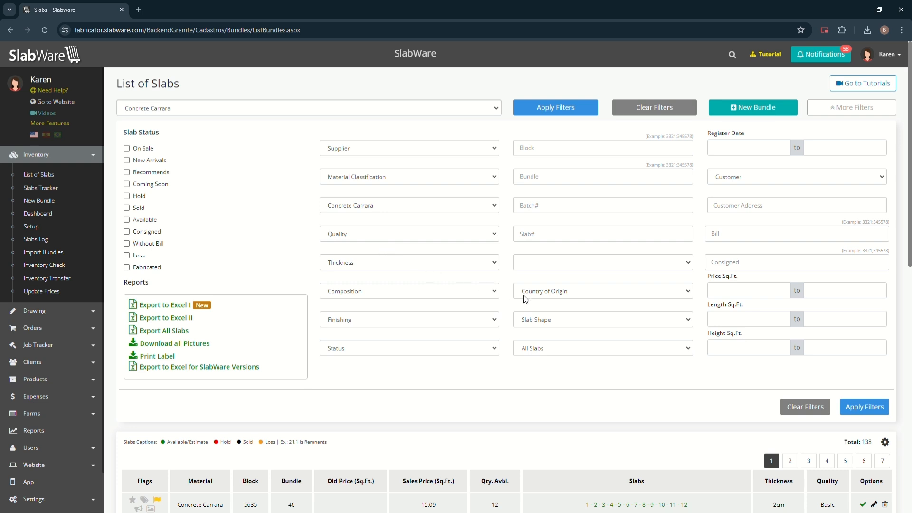
left_click(858, 407)
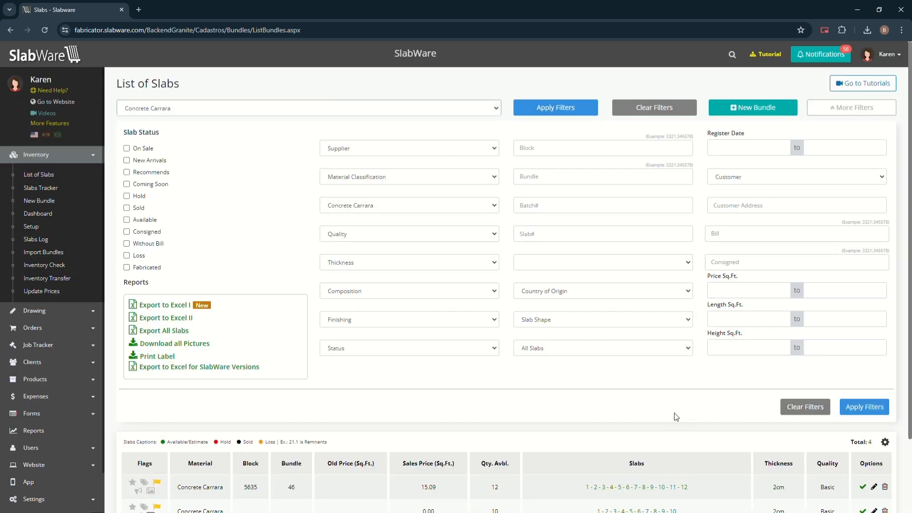
scroll(670, 414, "down", 2)
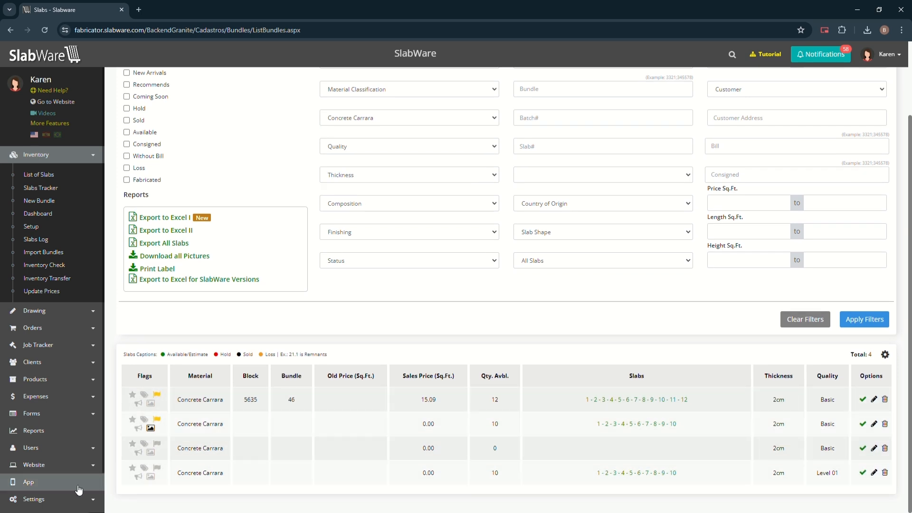
scroll(75, 486, "down", 1)
Step: Open the Printer Label setup in the SlabWare settings to check the default label
left_click(69, 457)
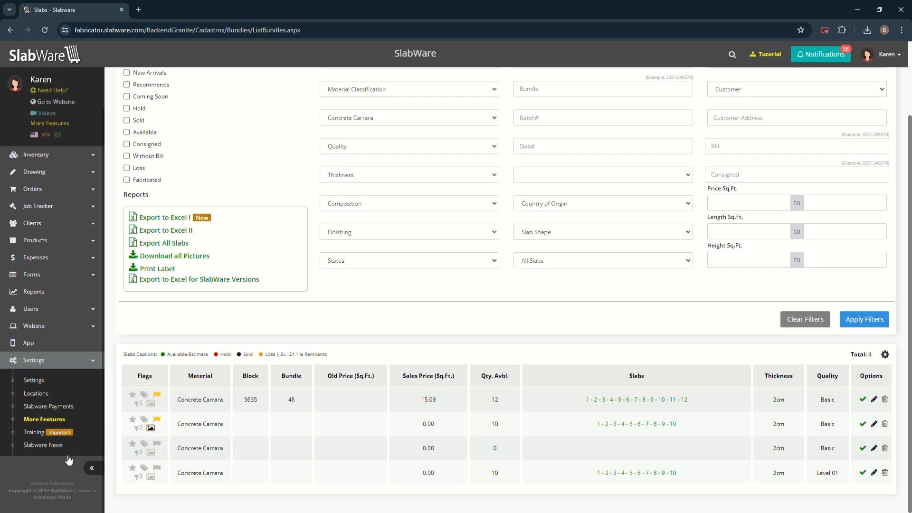
left_click(36, 382)
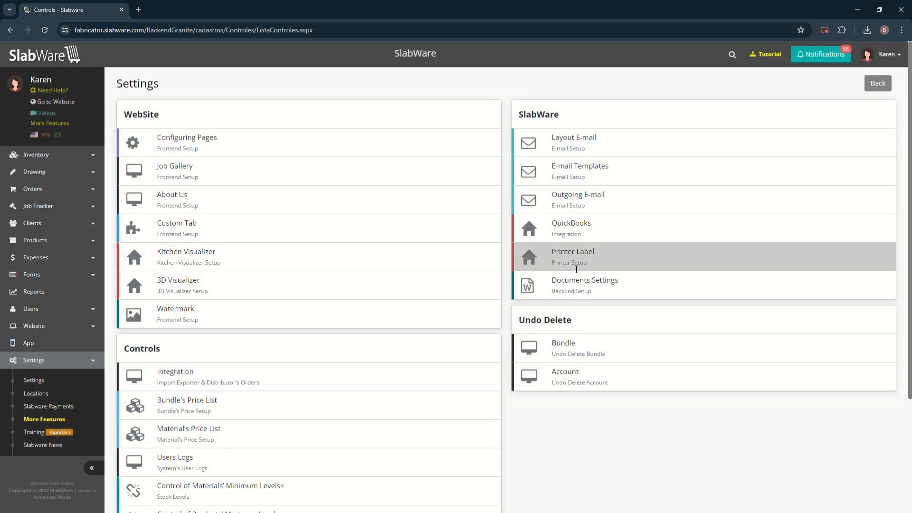
left_click(574, 253)
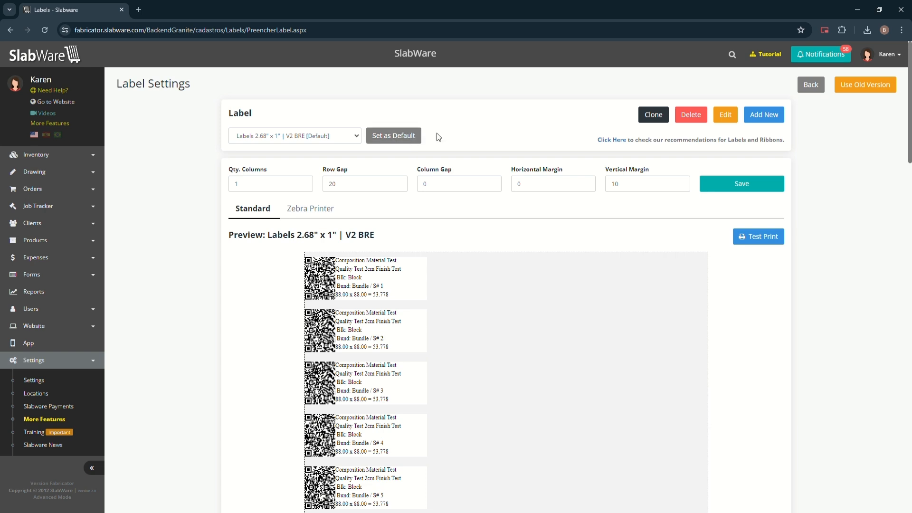
Step: Generate the labels for the filtered Concrete Carrara slabs from the List of Slabs and open their print preview
left_click(52, 155)
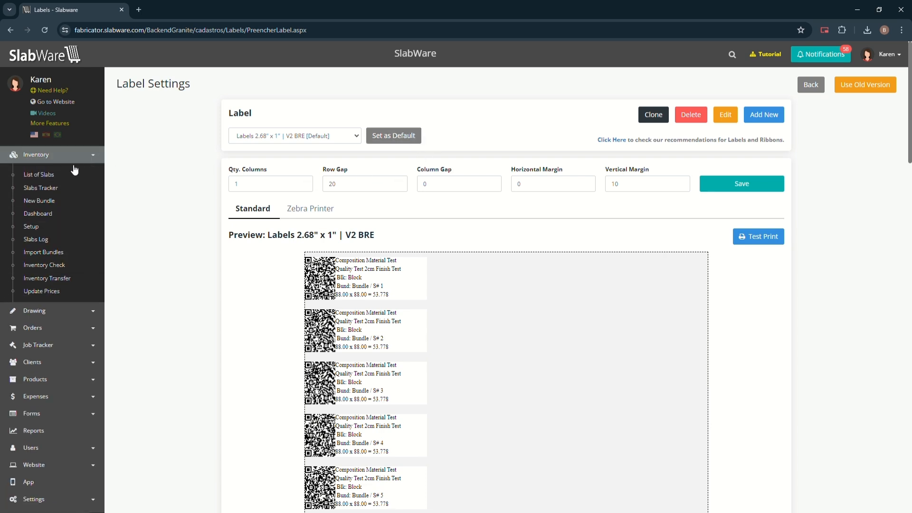
left_click(50, 176)
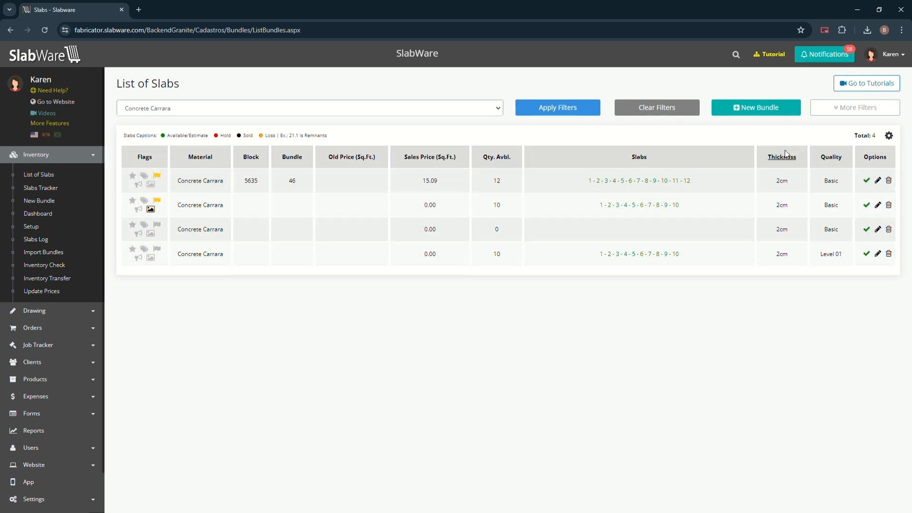
left_click(832, 114)
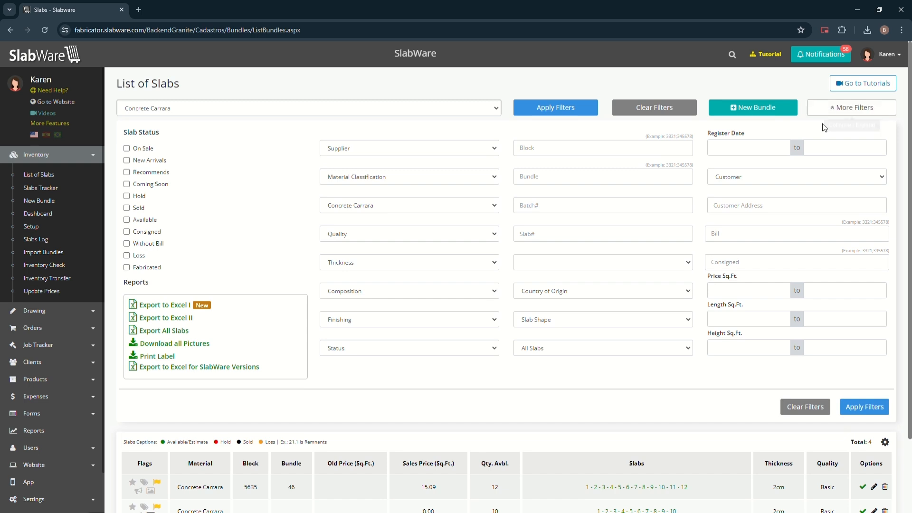
left_click(167, 354)
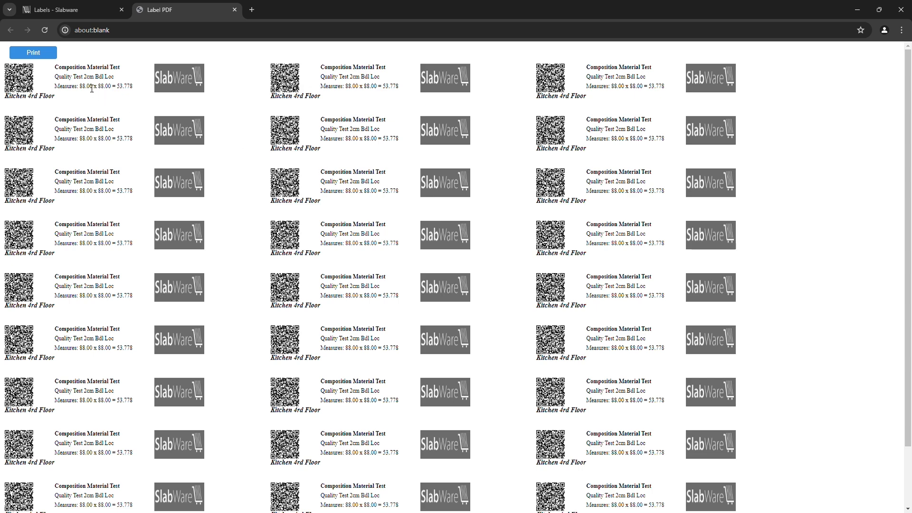
left_click(42, 56)
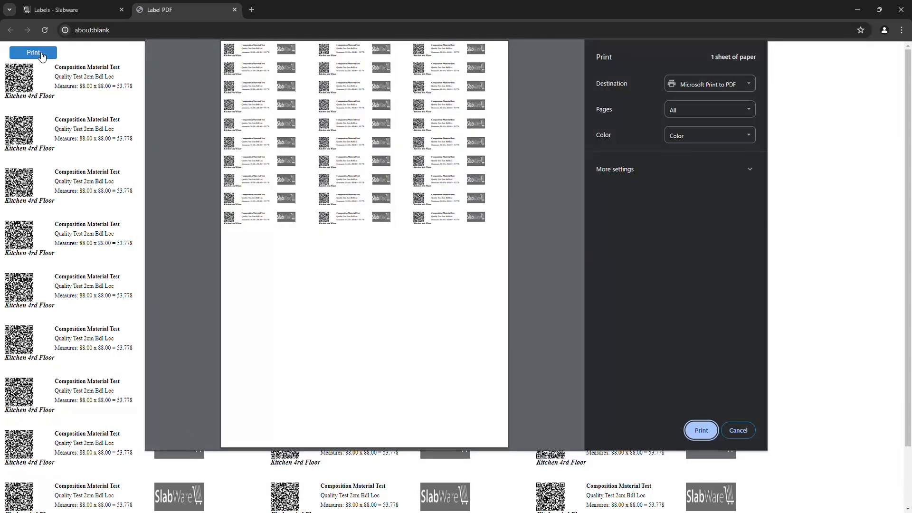